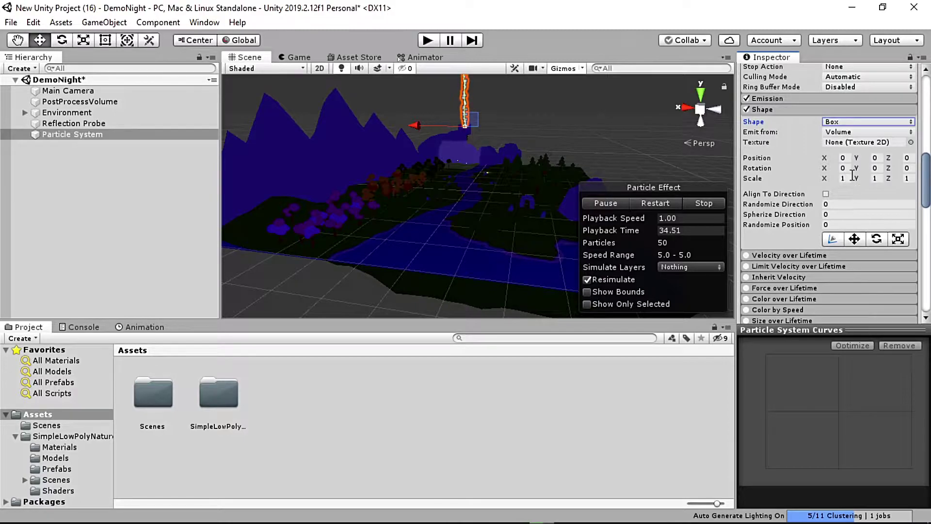
Scale the particle system's box emission shape to 50 on X and 30 on Z
click(850, 178)
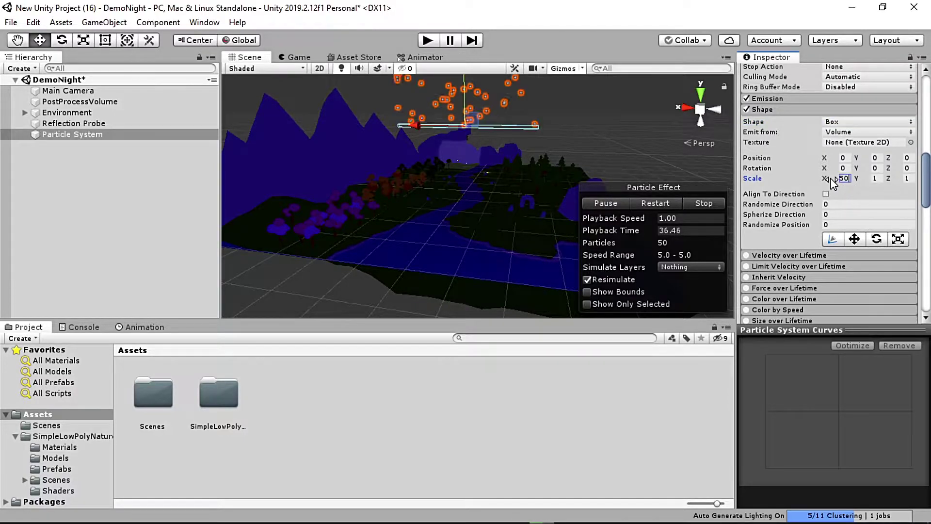
click(910, 179)
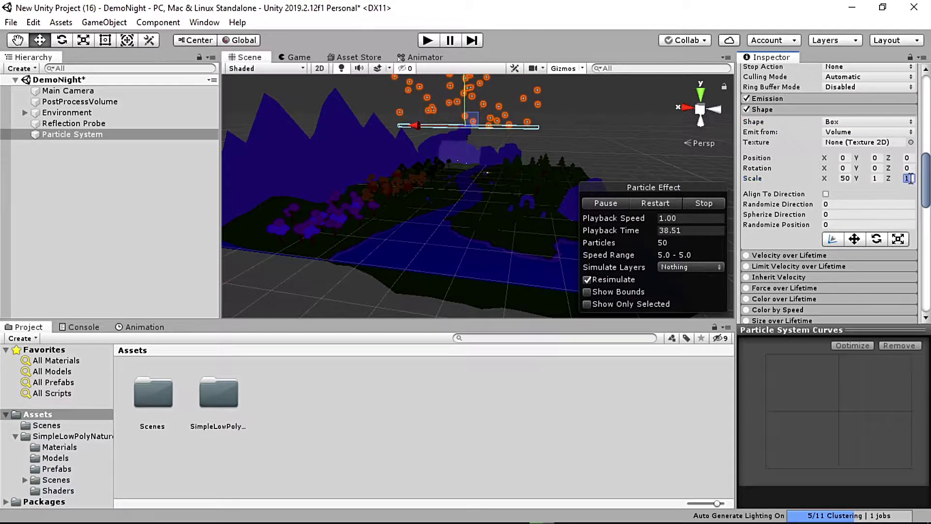
alt+drag(676, 145, 481, 230)
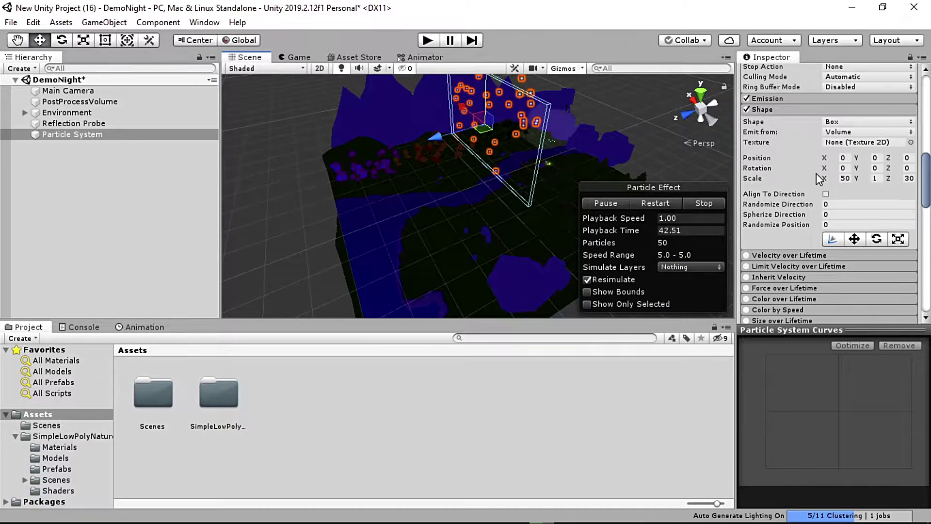
Set the Particle System's Transform rotation on X to 0 so the emission box lies flat
scroll(820, 179, up, 10)
click(820, 125)
text(-90)
drag(766, 115, 754, 113)
text(0)
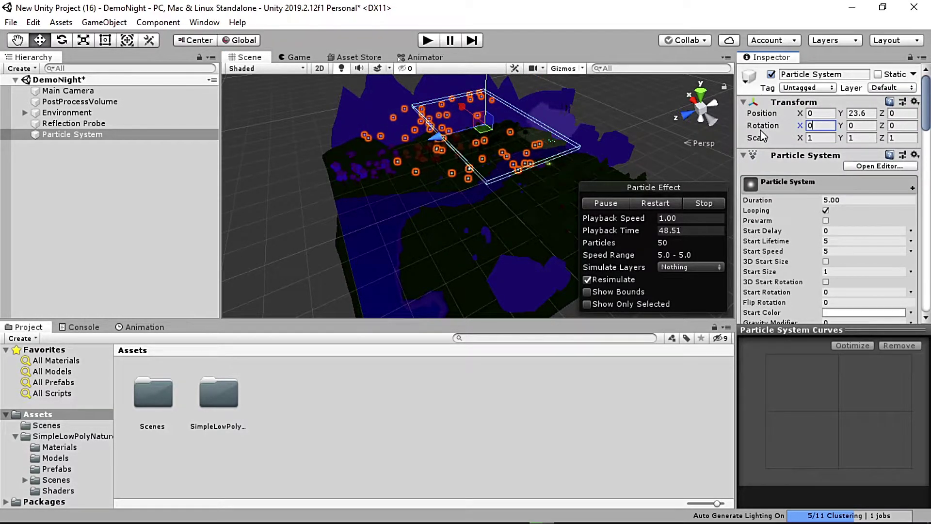
Enable Prewarm and set the Start Lifetime to 10 for the particle system
click(826, 221)
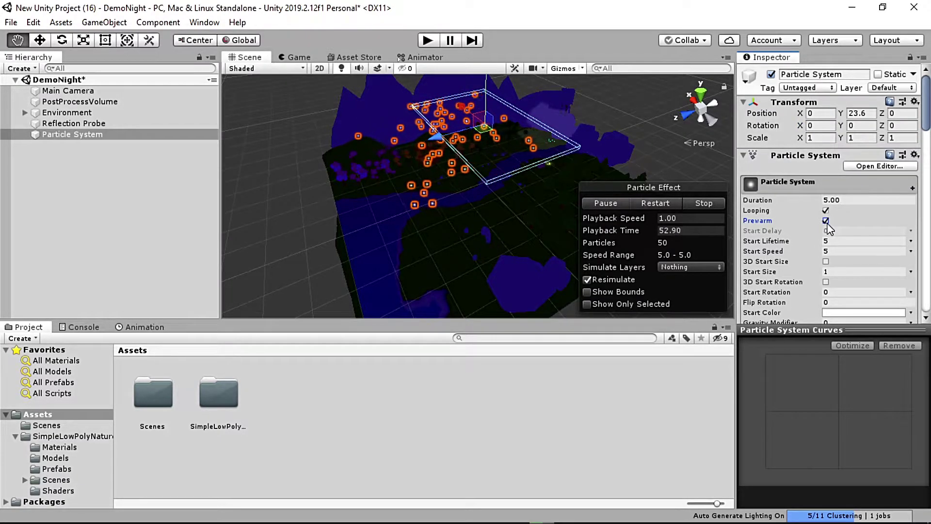
click(857, 241)
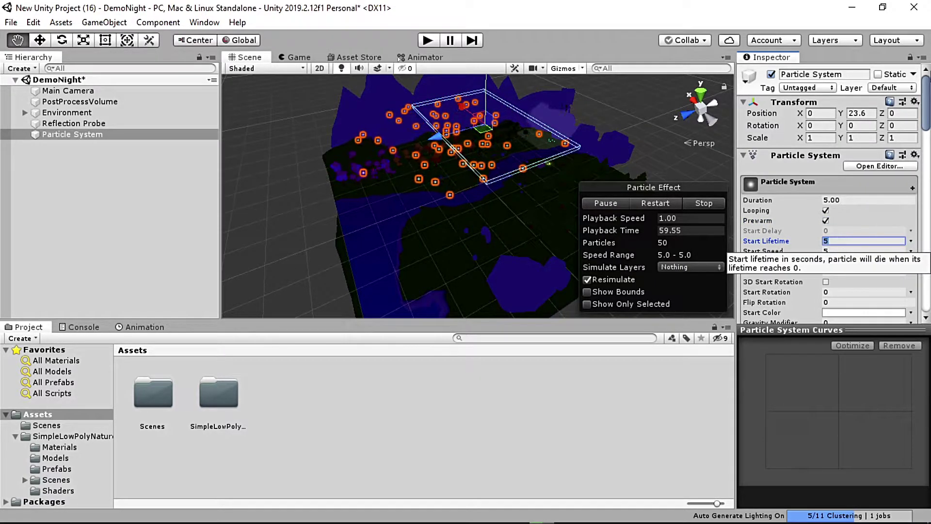
text(10)
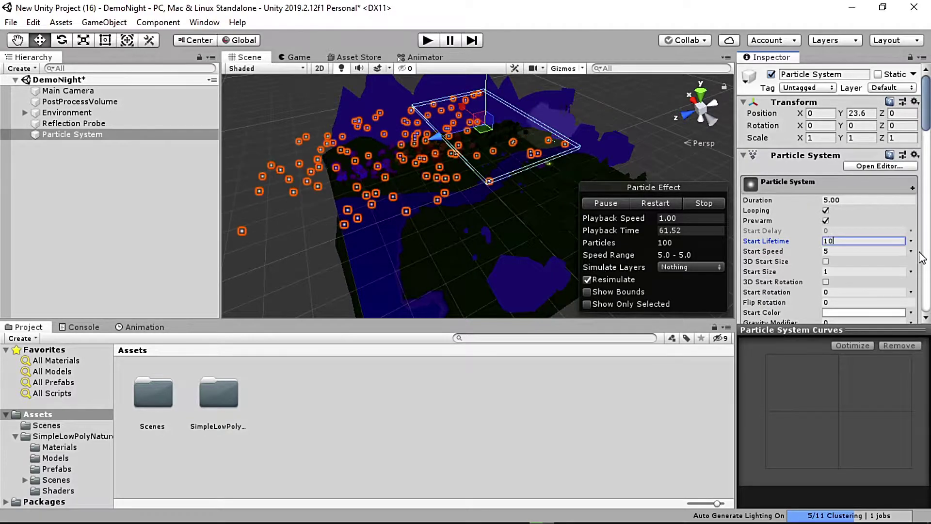
Make Start Size random between two constants, with values 0.01 and 0.15
click(911, 272)
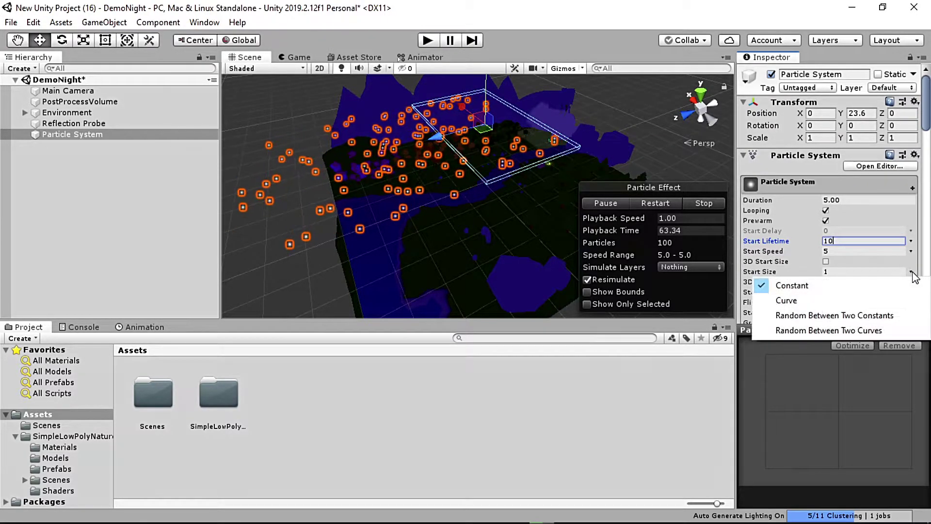
click(896, 318)
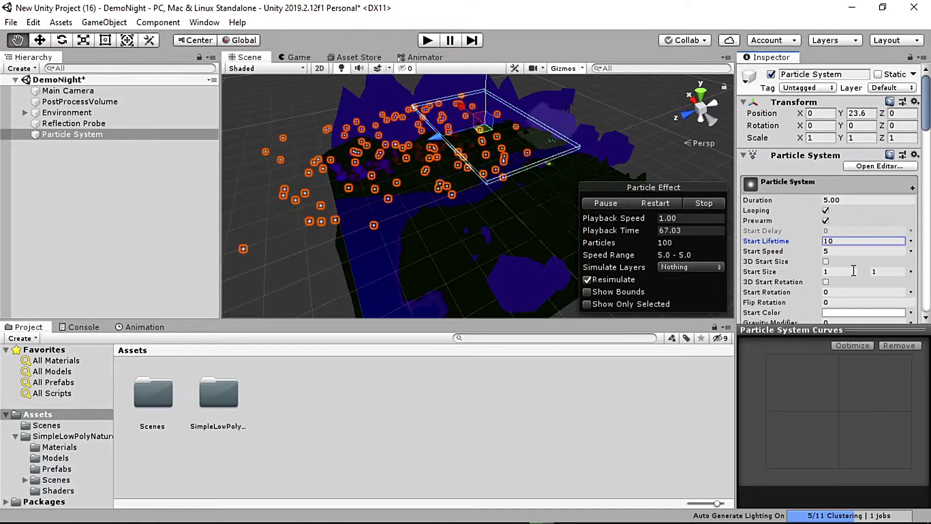
click(825, 271)
text(0.)
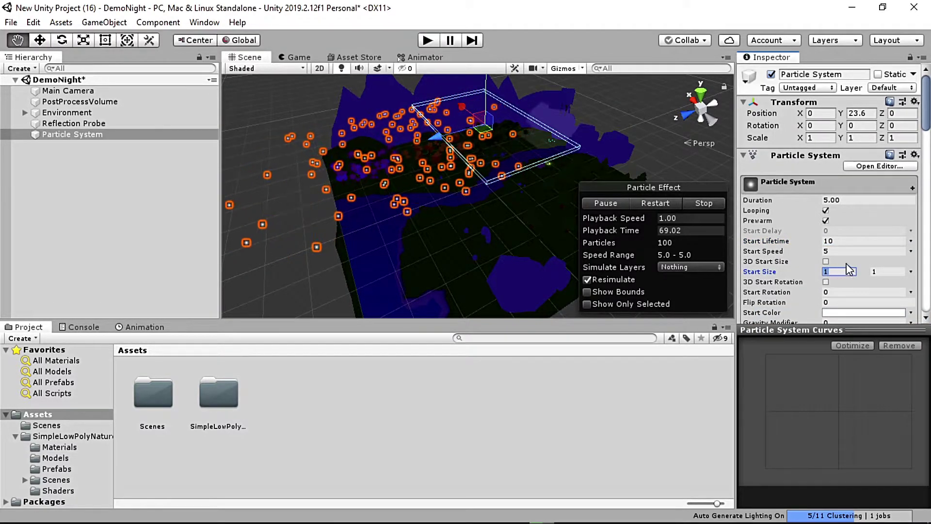
text(01)
key(Tab)
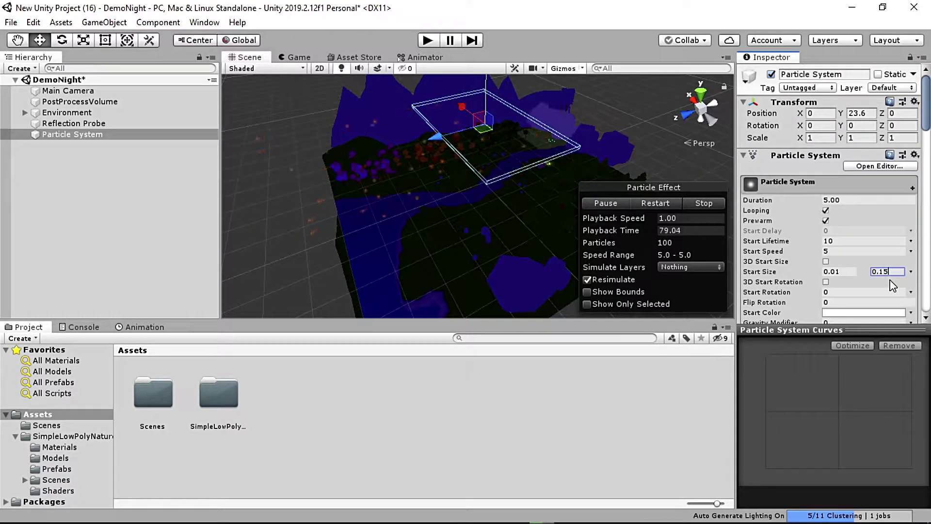
text(5)
Adjust the random Start Size range to 0.06 and 0.16
click(840, 273)
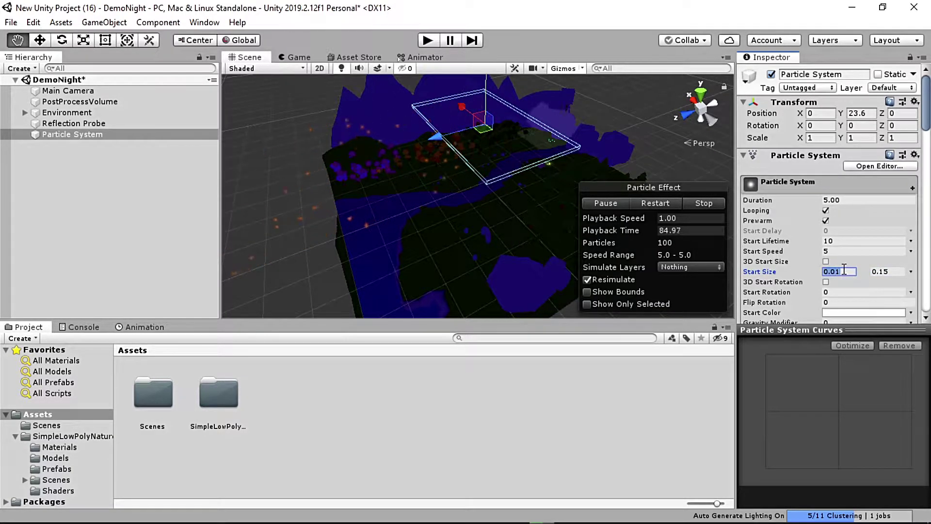
text(0)
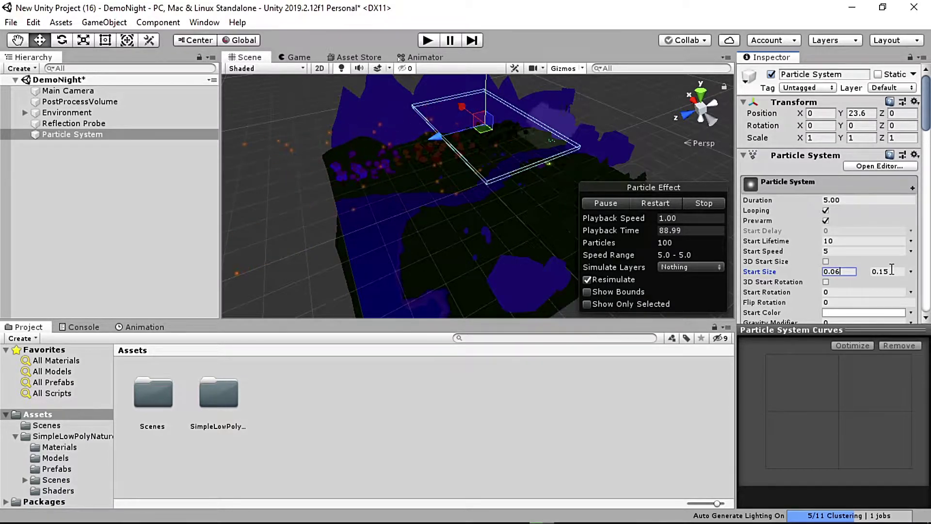
click(887, 273)
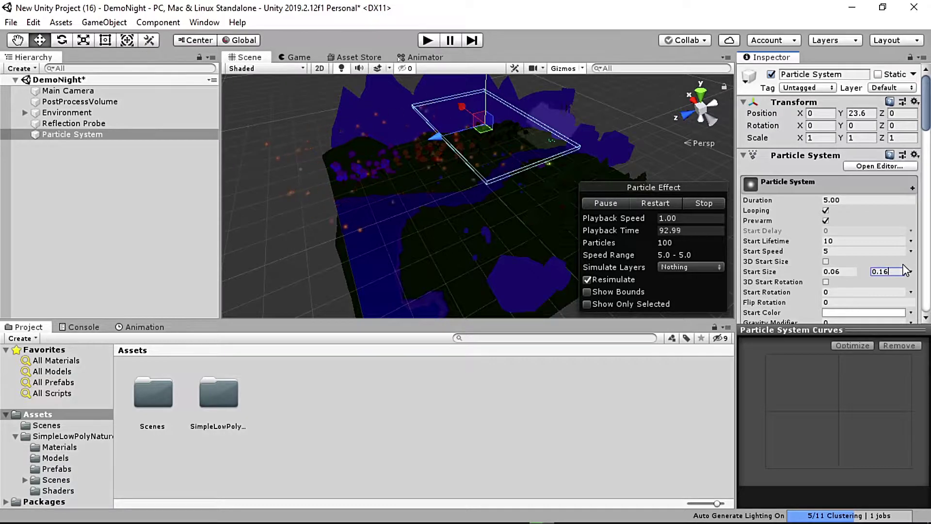
key(Return)
Enable Velocity over Lifetime and set its linear velocity to -1 on both X and Y
drag(927, 95, 928, 194)
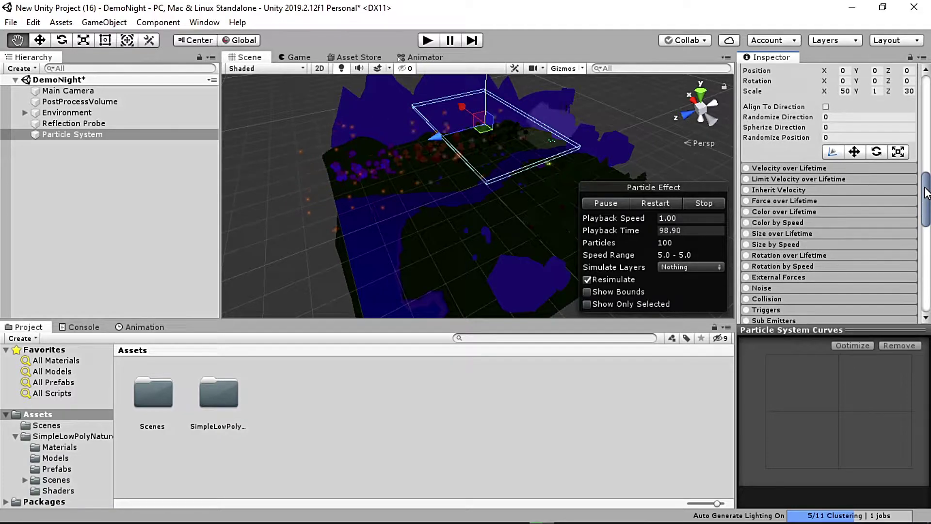
click(760, 168)
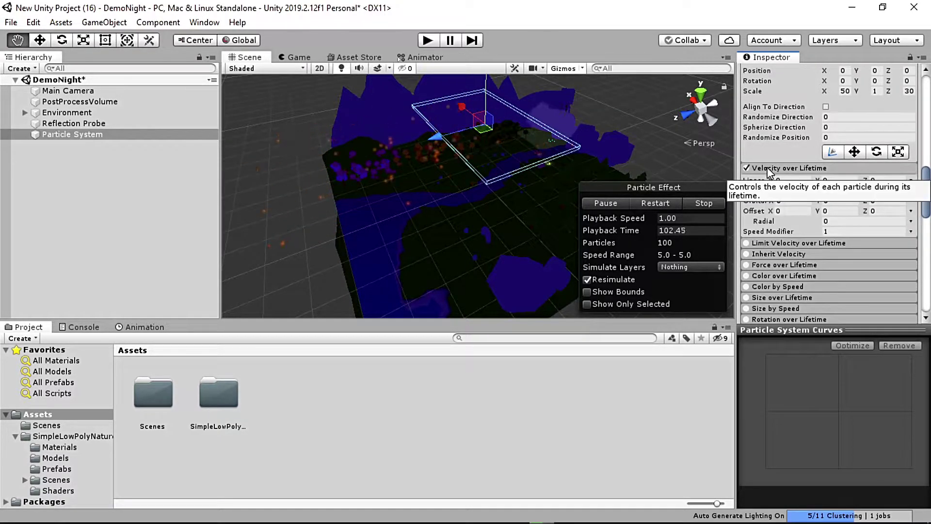
click(793, 180)
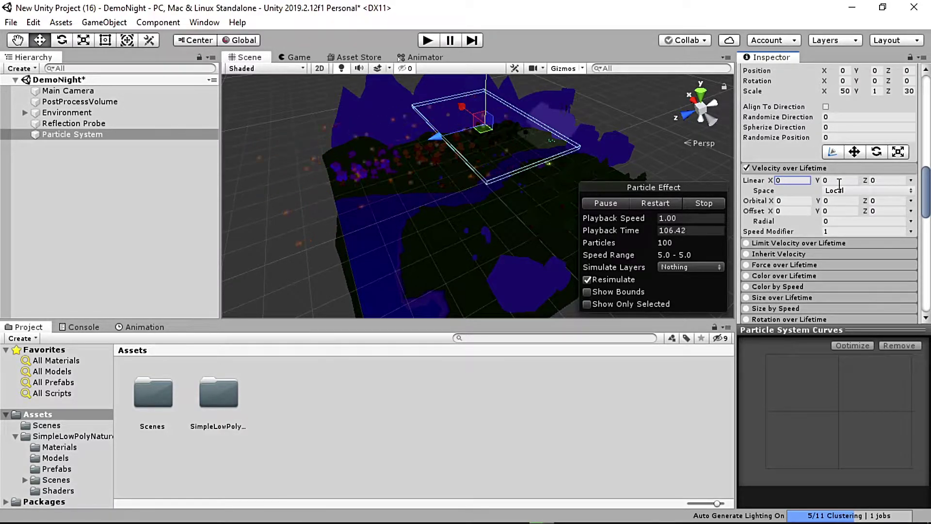
text(-)
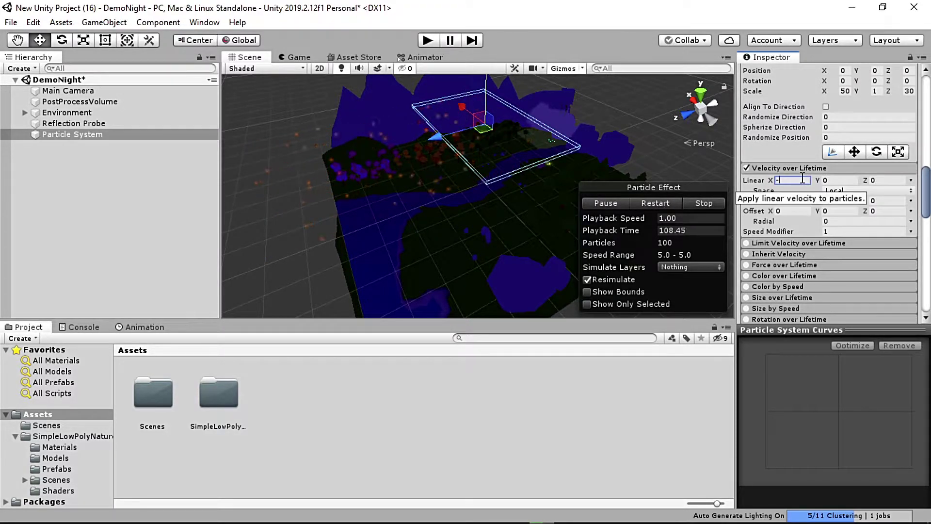
text(1)
click(824, 180)
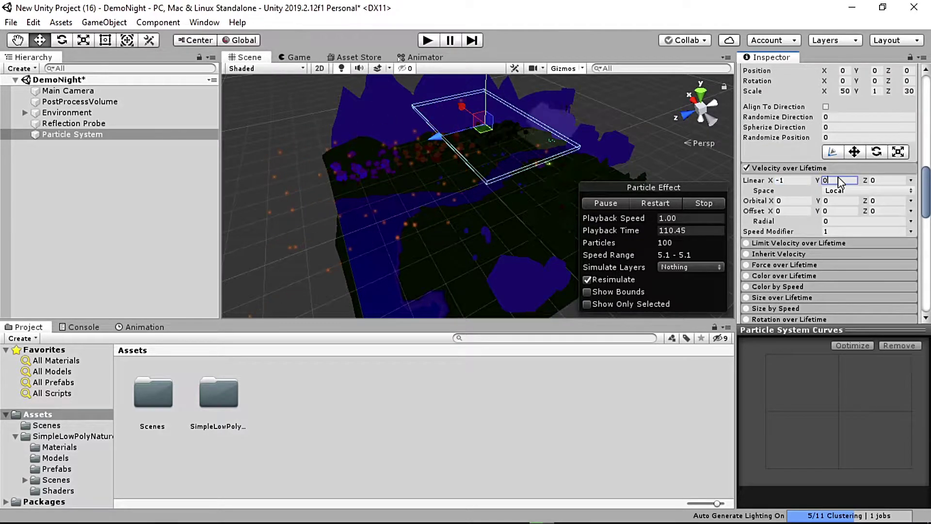
text(-1)
Make the linear velocity random between two constants: X -1 and 0, Y -1 and -2, Z -1 and 1
click(911, 180)
click(891, 224)
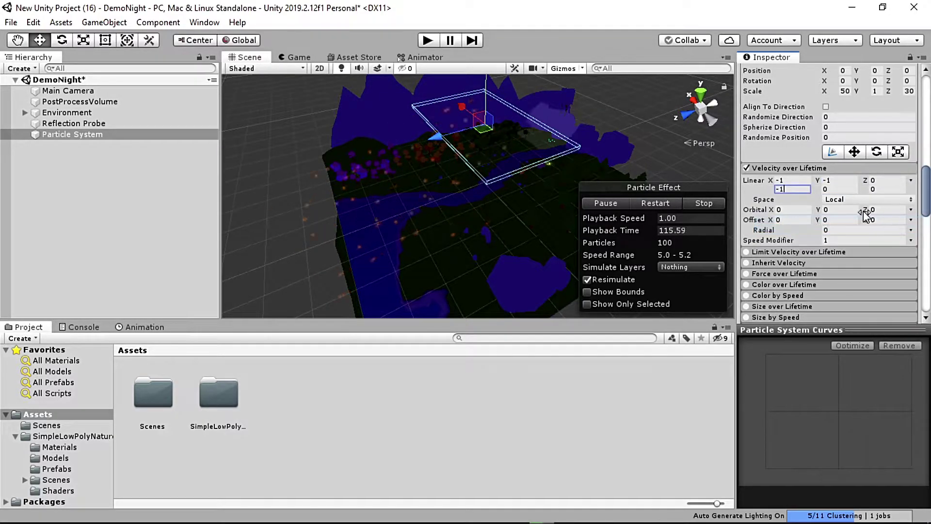
click(825, 189)
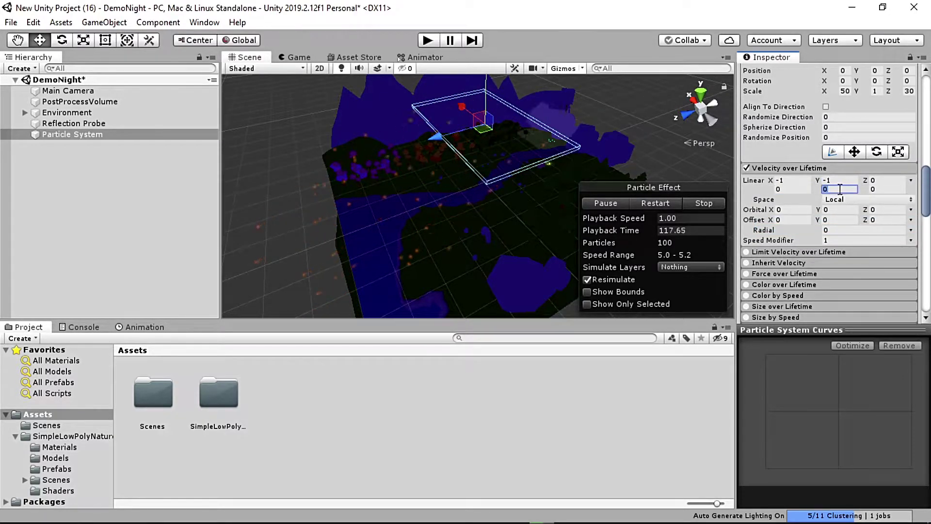
text(-2)
click(895, 180)
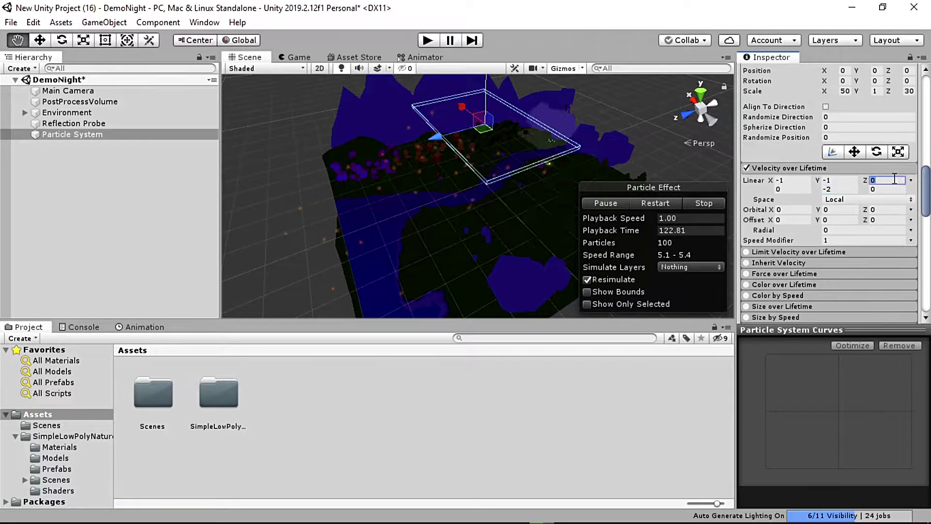
text(-1)
click(898, 189)
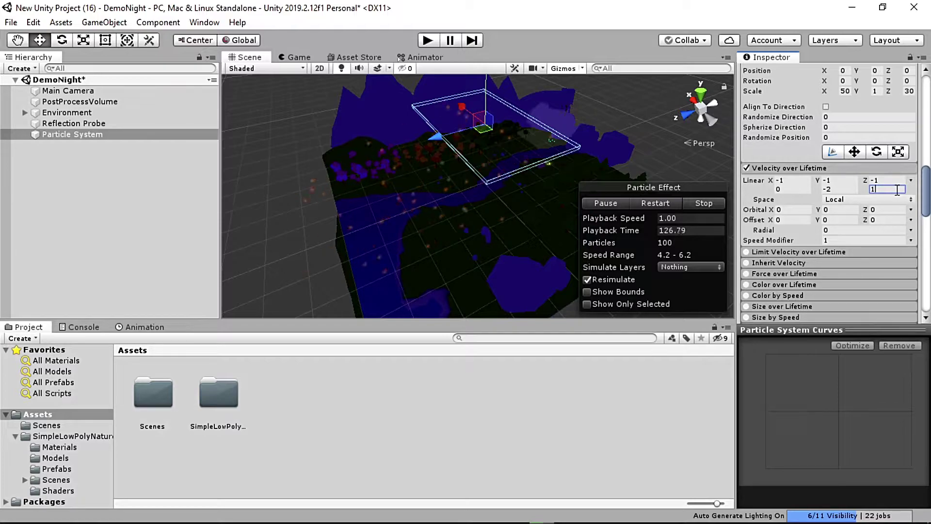
Try lower Start Speed values, such as 3.56, and restore the speed to 5
scroll(816, 176, up, 15)
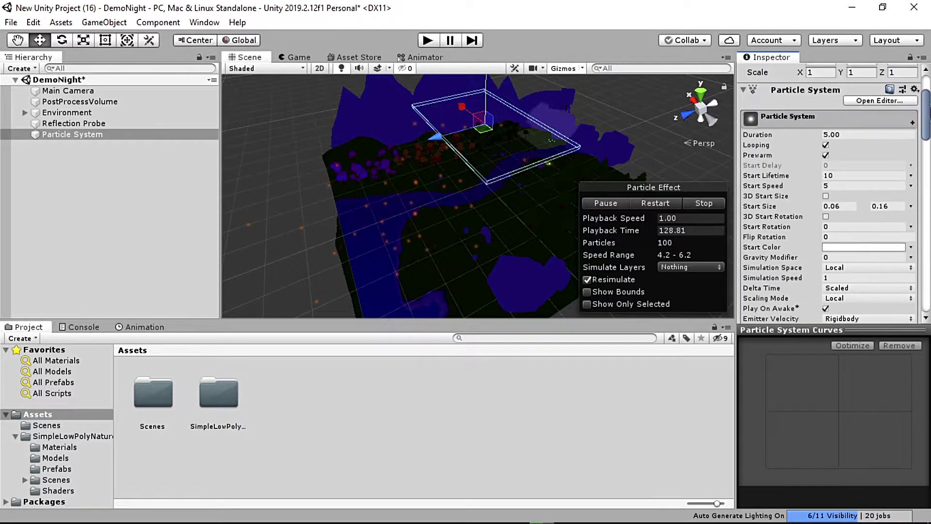
click(772, 208)
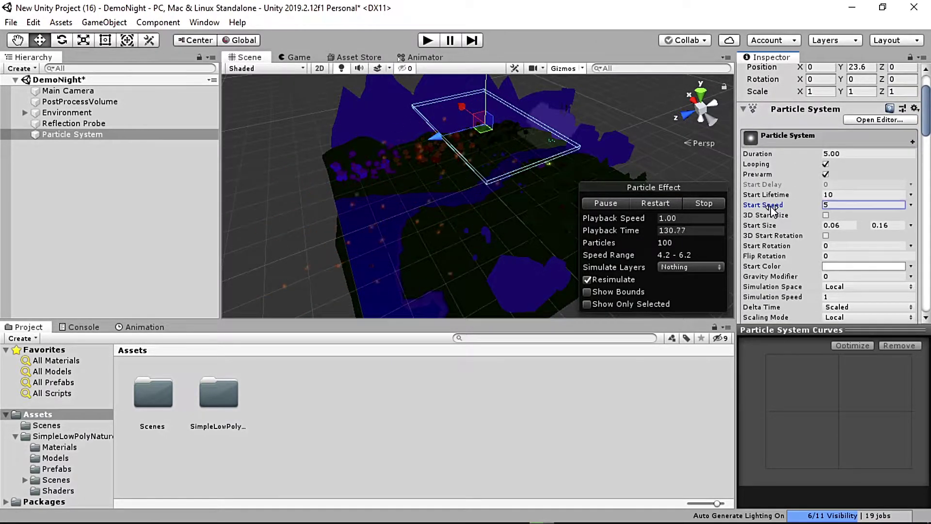
drag(762, 209, 755, 210)
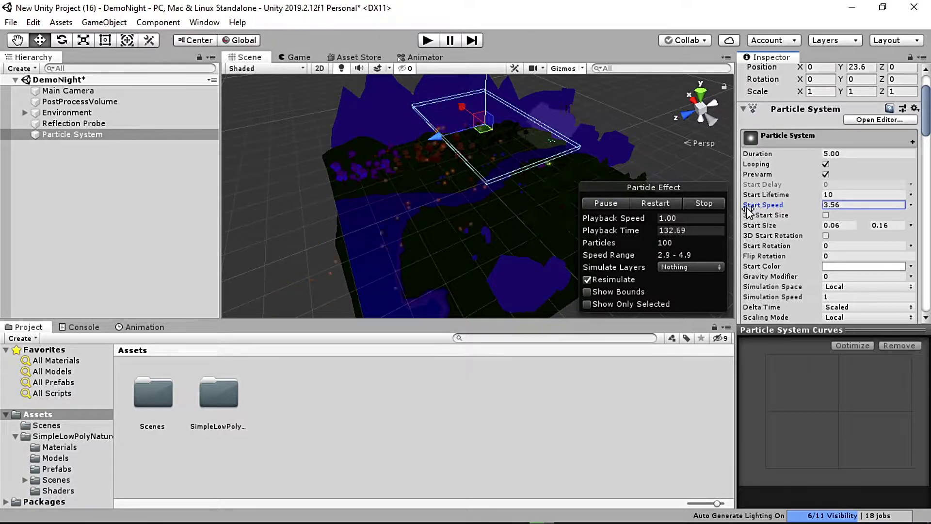
drag(716, 207, 763, 206)
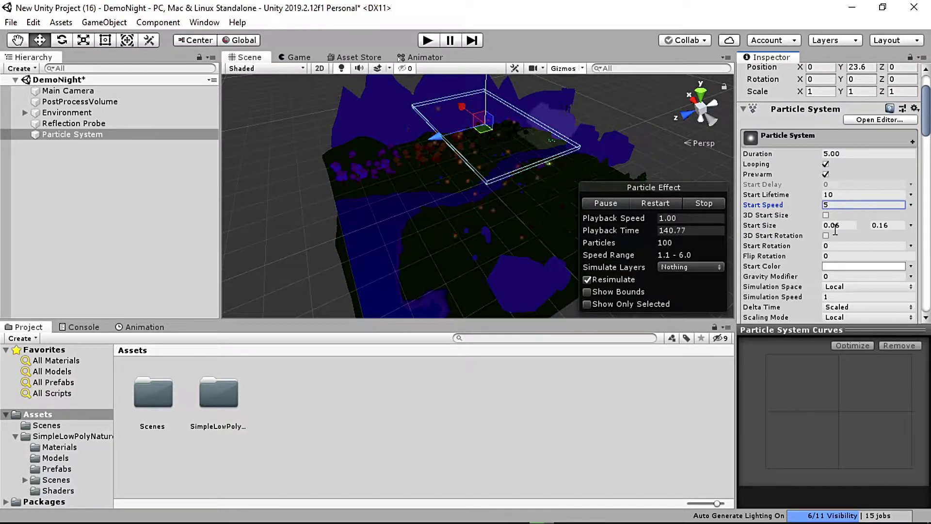
Set the first constant of the random Start Size to 0.5
click(842, 226)
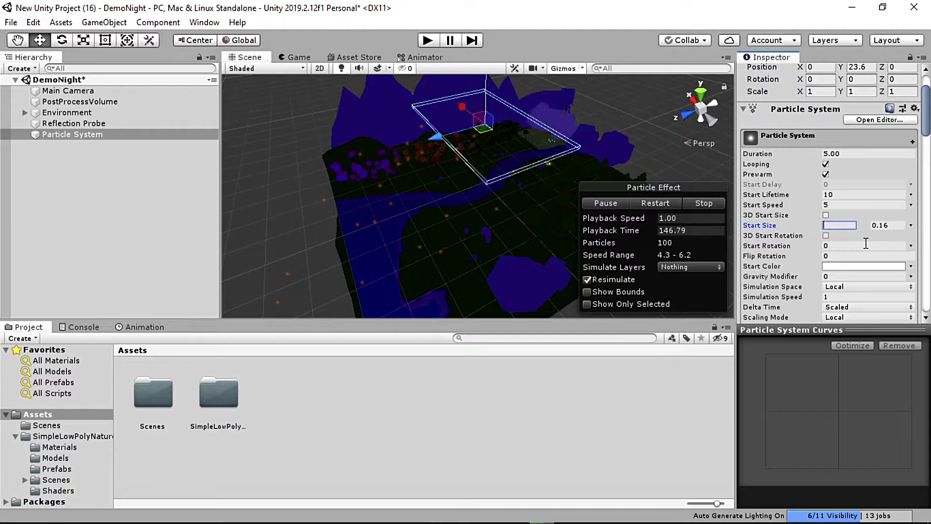
key(Return)
drag(927, 130, 928, 186)
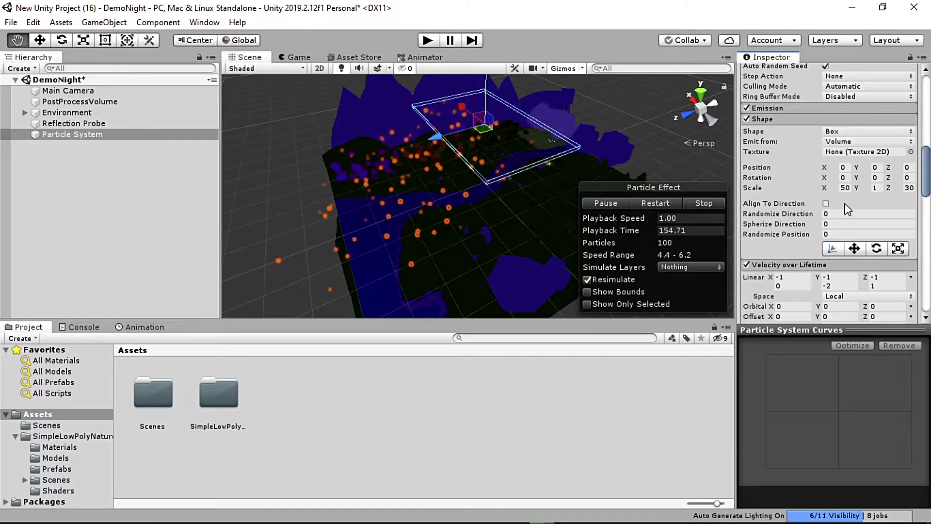
Switch the Simulation Space to World and set the Start Speed to 0
drag(927, 178, 927, 145)
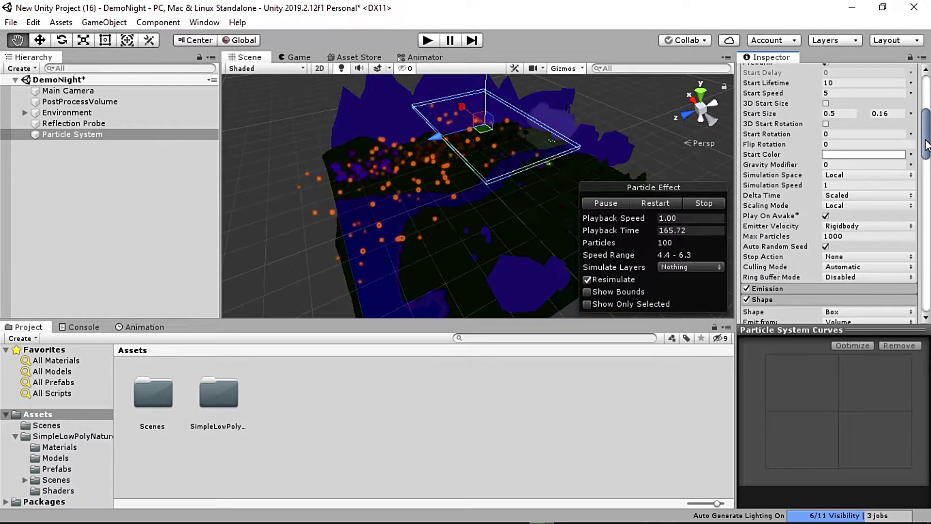
click(864, 176)
click(844, 202)
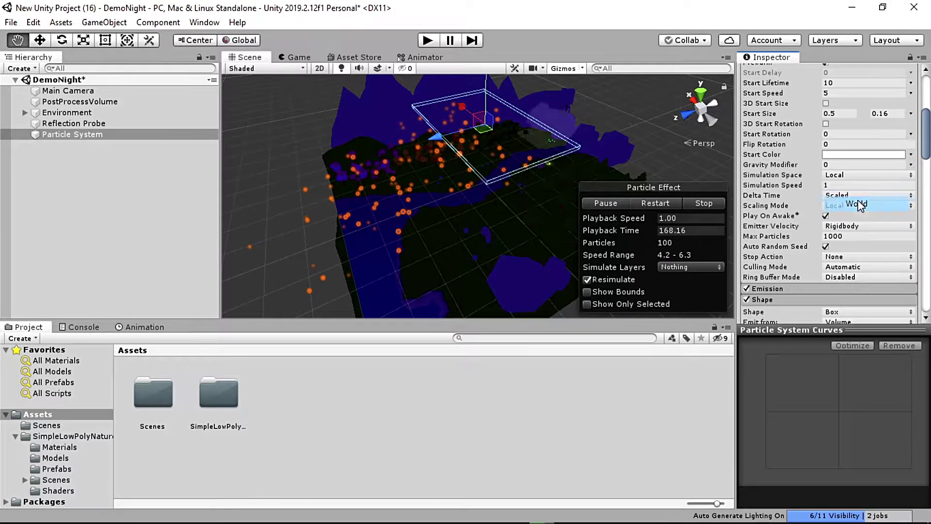
click(845, 93)
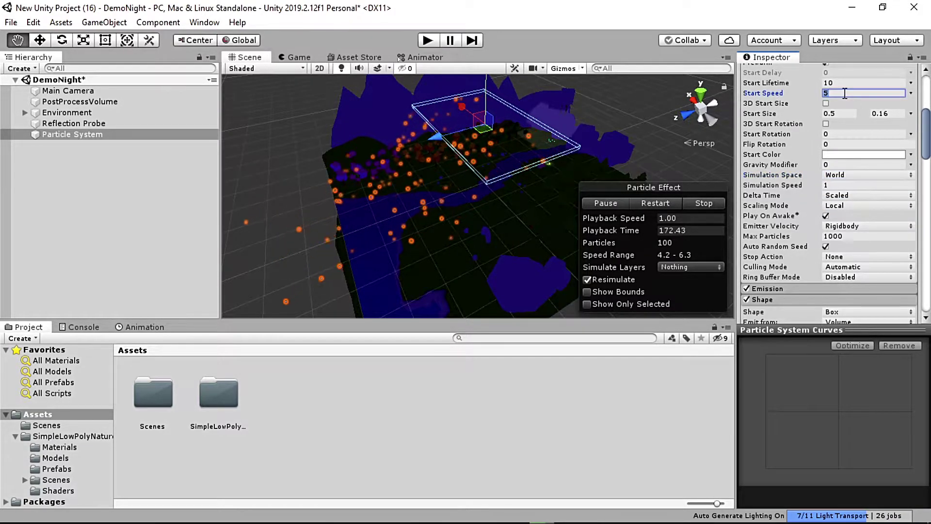
text(0)
click(17, 40)
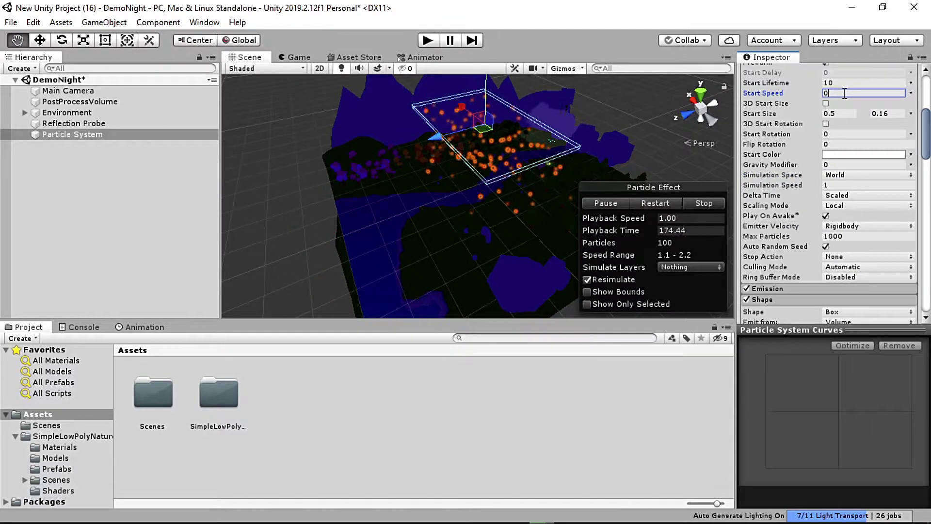
Set the particle Emission's Rate over Time to 200 and check the effect in the Game view
scroll(786, 263, down, 1)
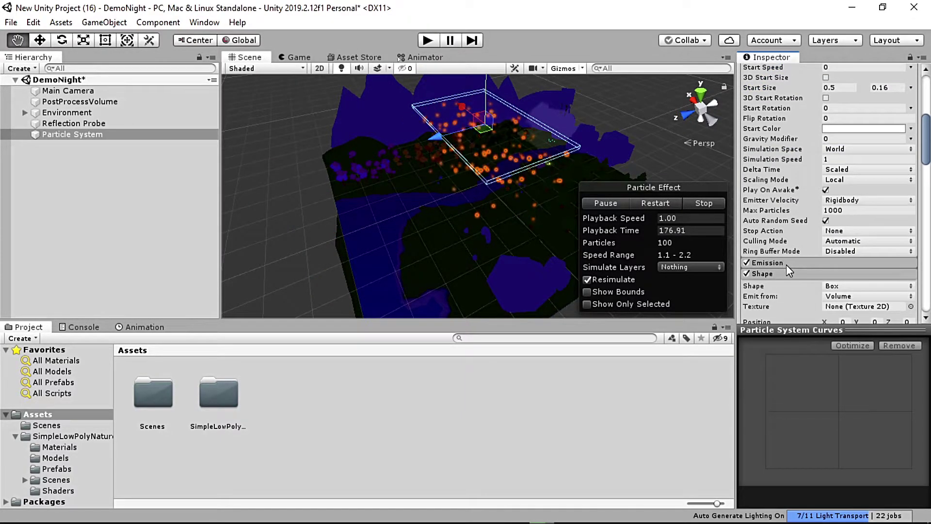
click(787, 263)
click(844, 275)
text(200)
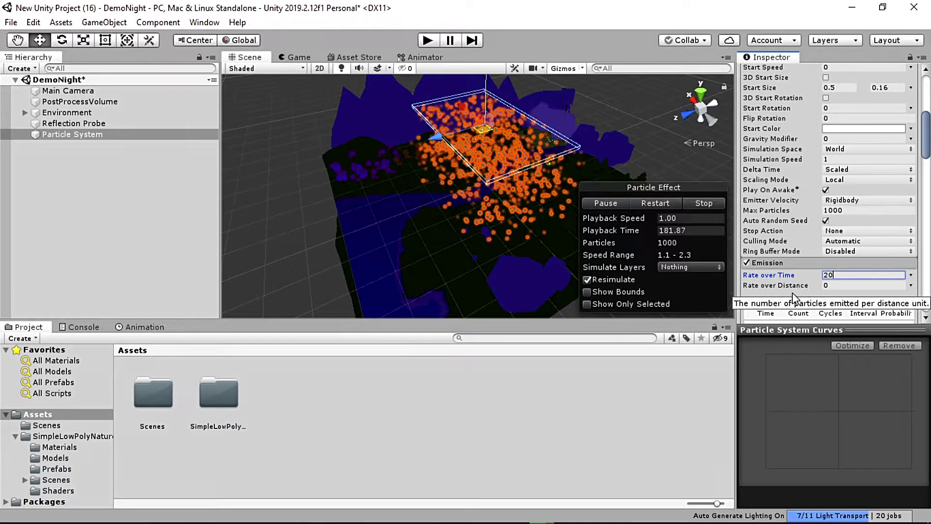
click(294, 57)
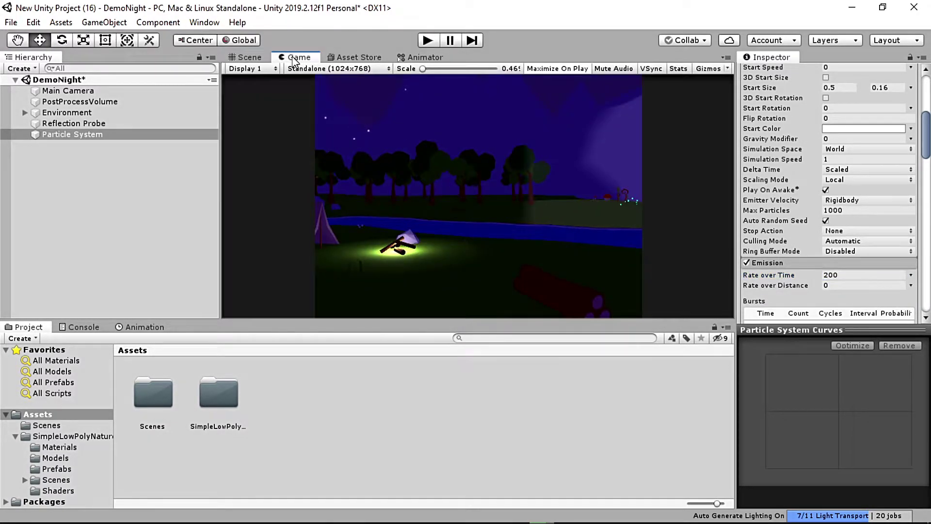
click(260, 58)
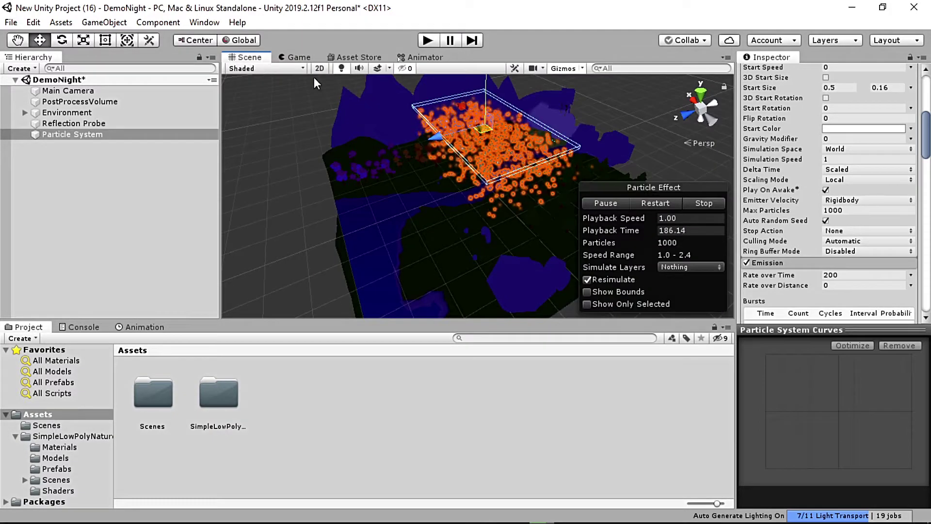
Set the particle system's Simulation Speed to 0.6
click(847, 159)
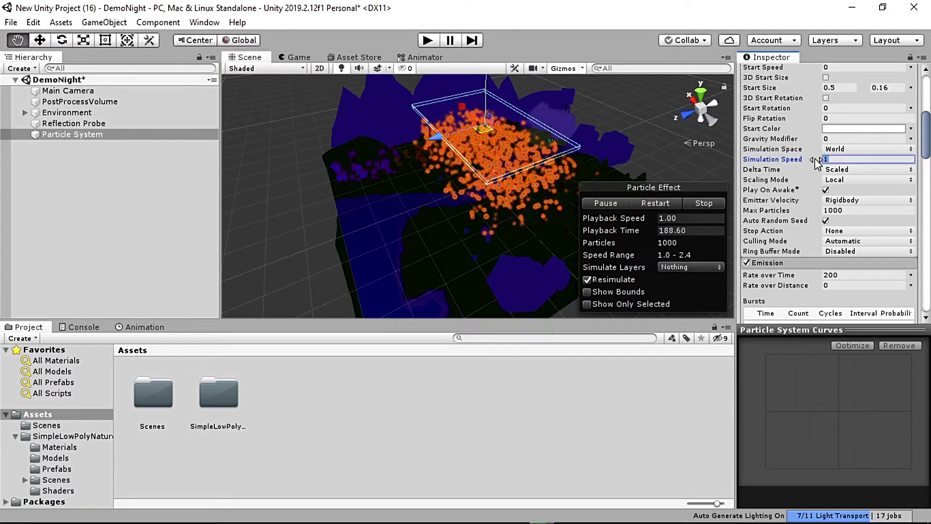
text(.5)
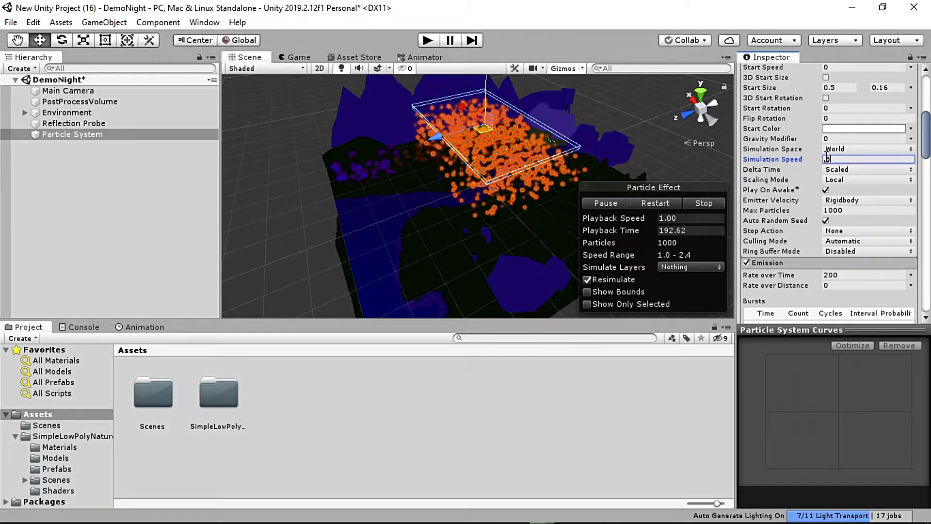
key(BackSpace)
text(6)
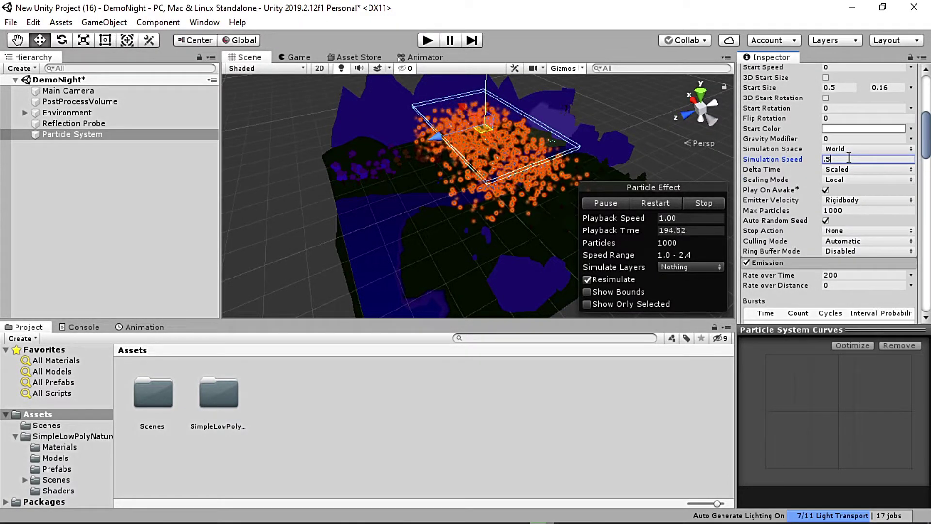
key(Return)
Set the Max Particle Size in the particle system's Renderer module to 0.2
scroll(924, 226, down, 3)
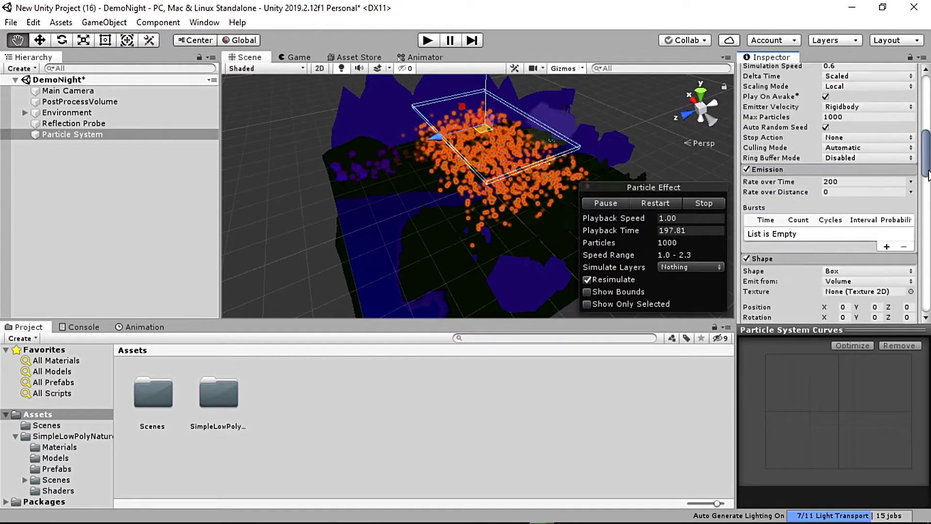
scroll(926, 226, down, 6)
scroll(926, 226, down, 5)
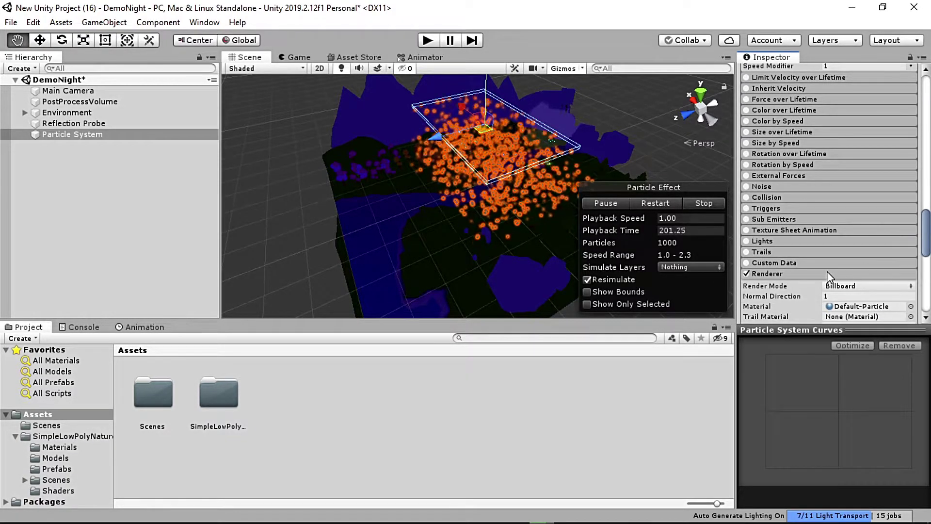
click(770, 253)
scroll(927, 218, down, 5)
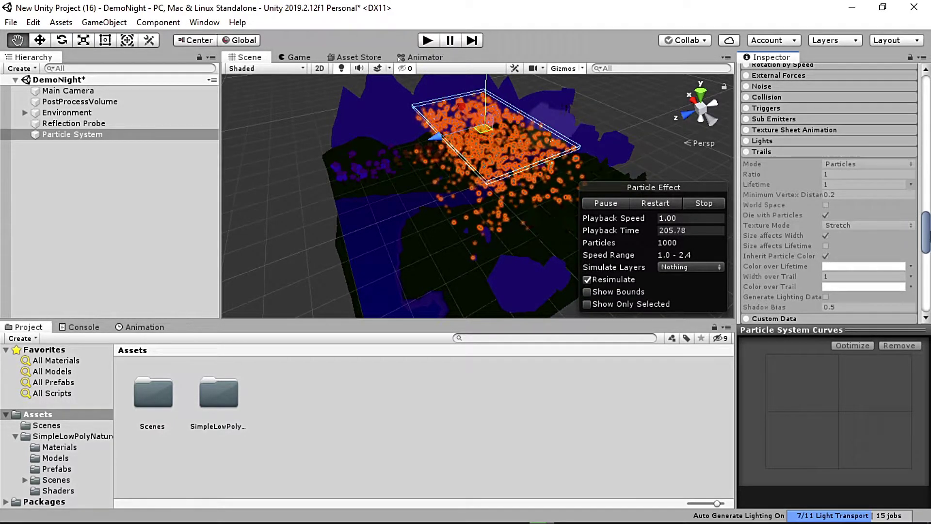
scroll(929, 232, down, 1)
scroll(928, 262, down, 9)
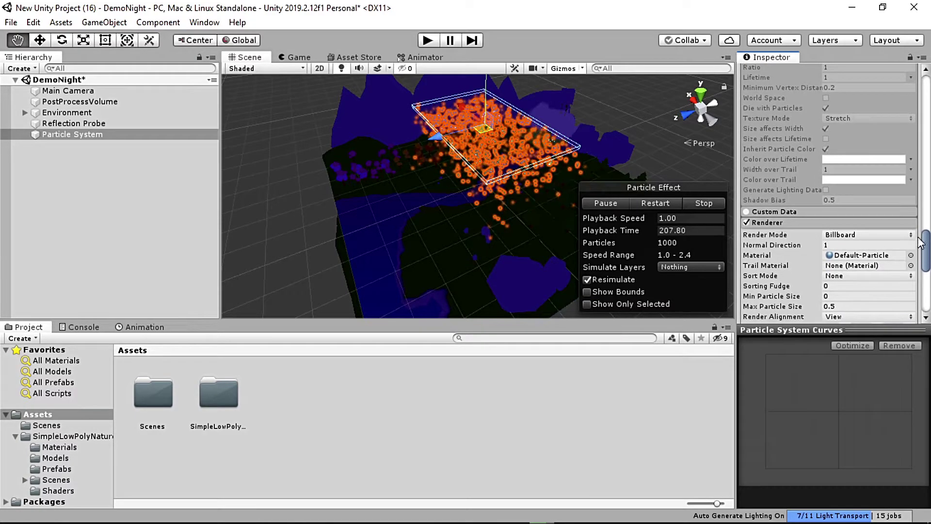
scroll(928, 264, down, 1)
drag(928, 264, 925, 273)
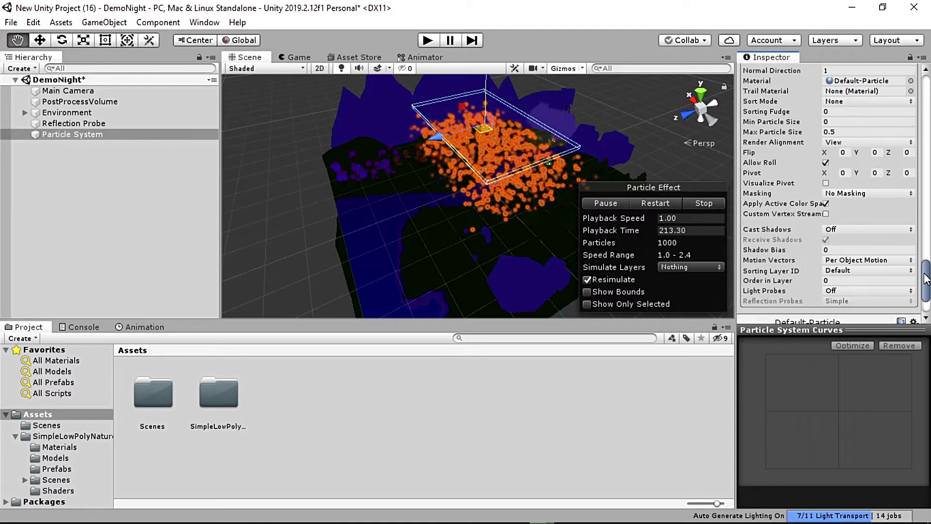
click(843, 132)
text(0.2)
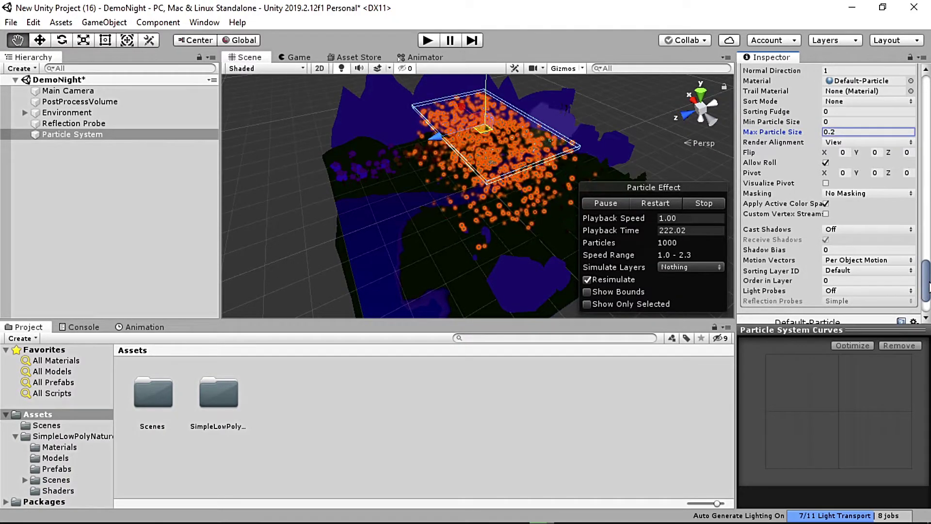
Enable the Collision module with World as its type and set Bounce to 0
drag(924, 294, 927, 229)
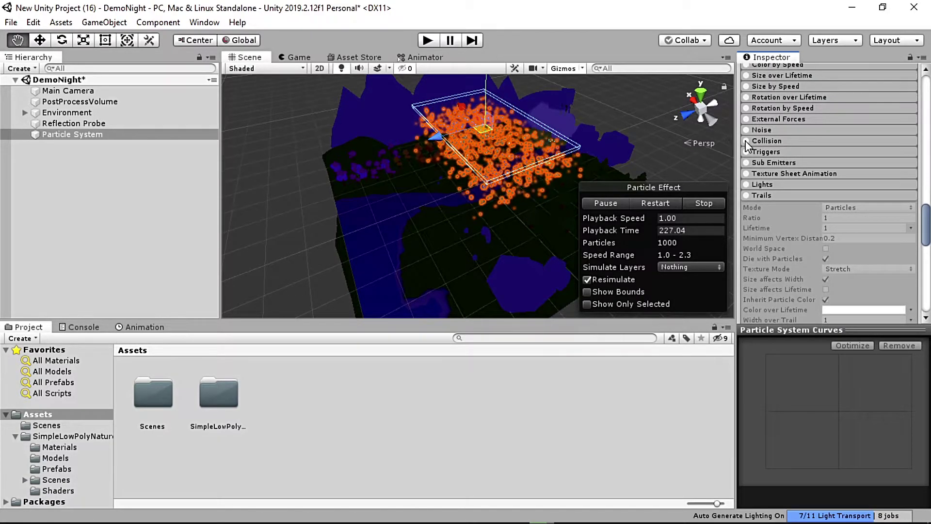
click(775, 141)
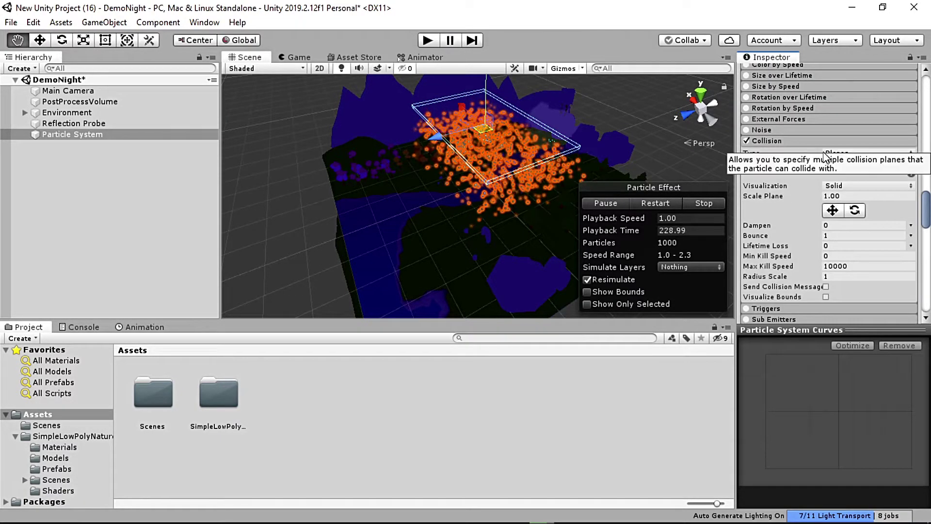
click(848, 154)
click(854, 181)
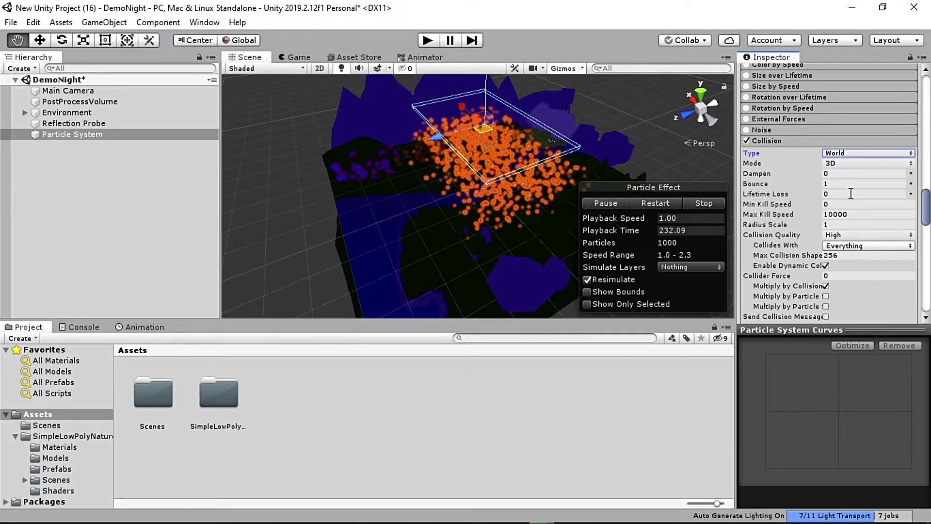
click(844, 184)
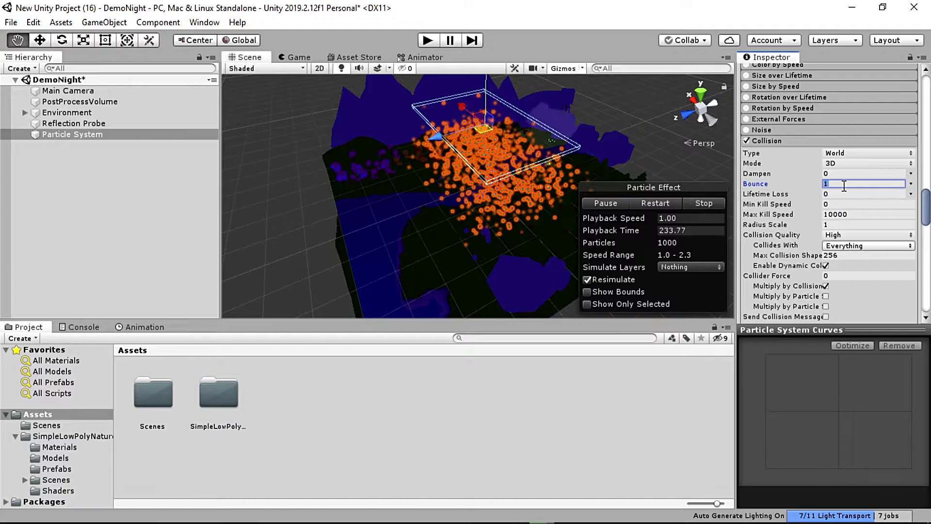
text(0)
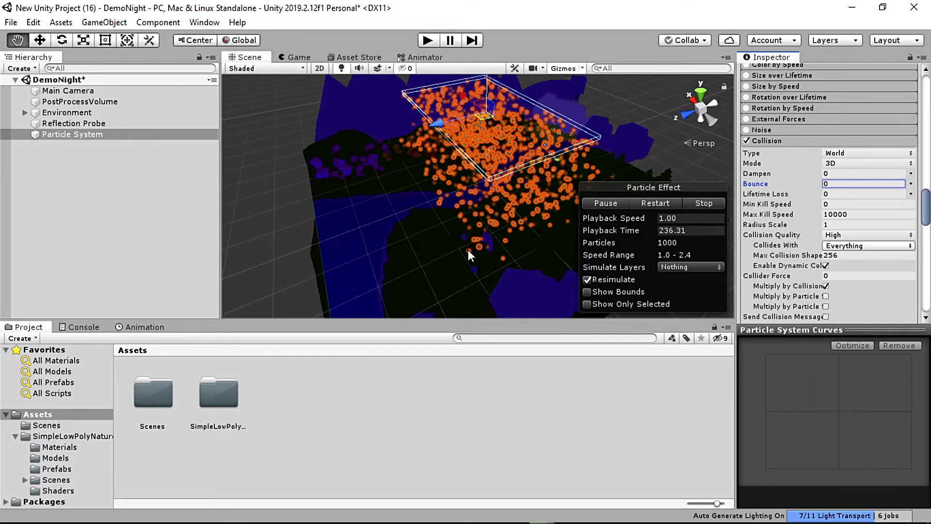
Examine from close up and afar how the particles fall over the river and ground
scroll(468, 250, up, 3)
scroll(462, 259, up, 5)
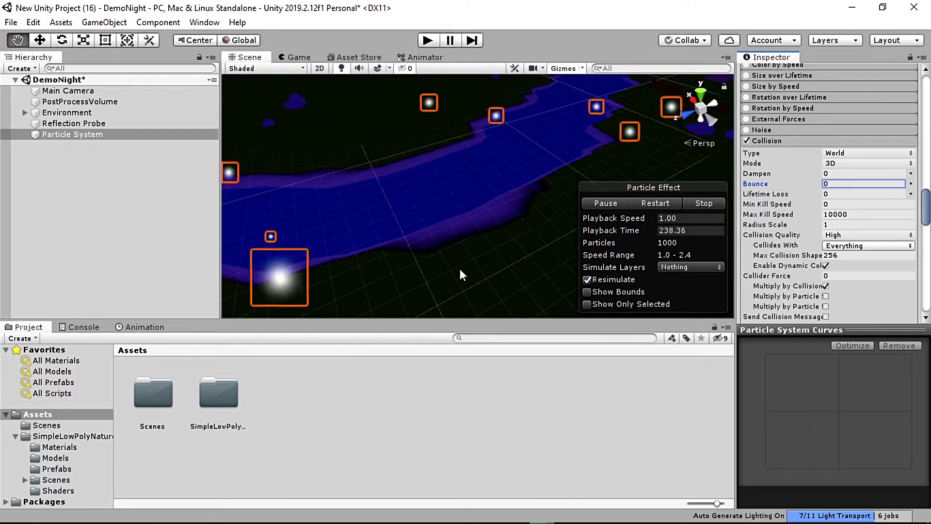
right_drag(468, 277, 437, 180)
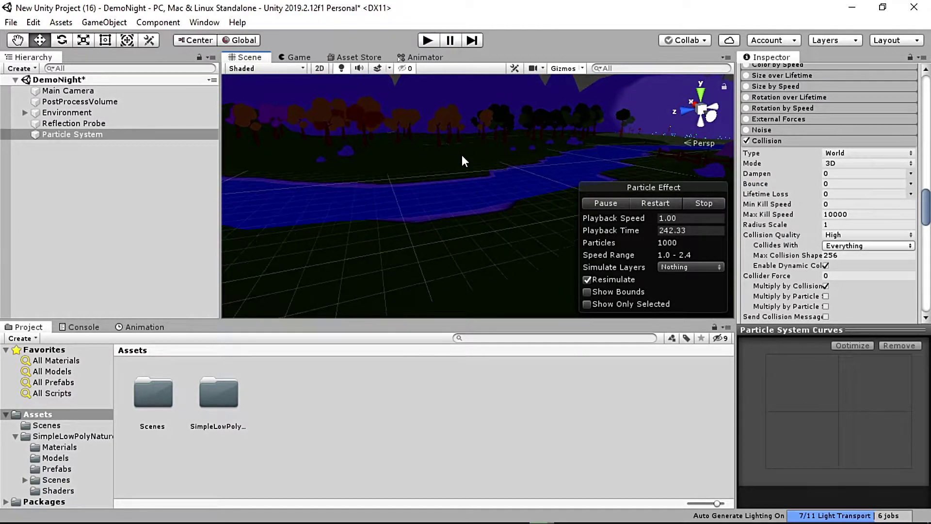
right_drag(462, 156, 467, 210)
scroll(457, 197, up, 6)
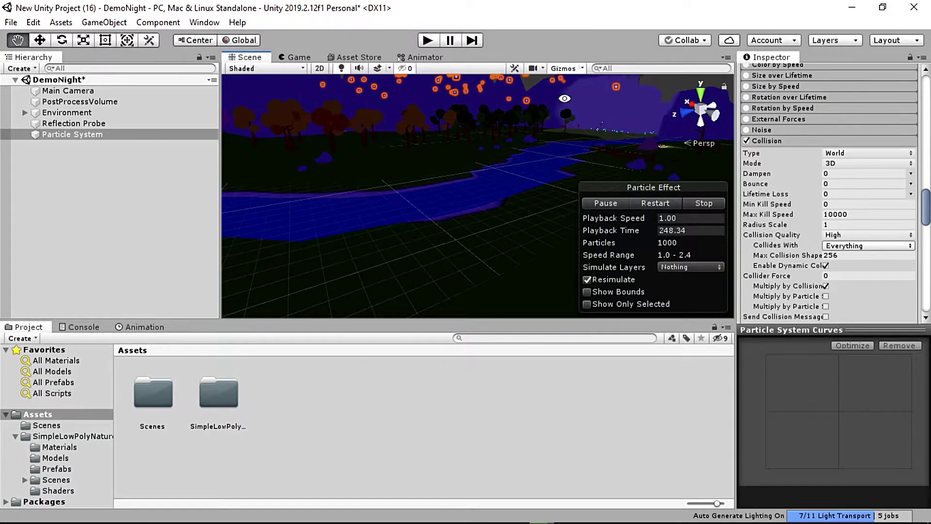
scroll(457, 197, down, 10)
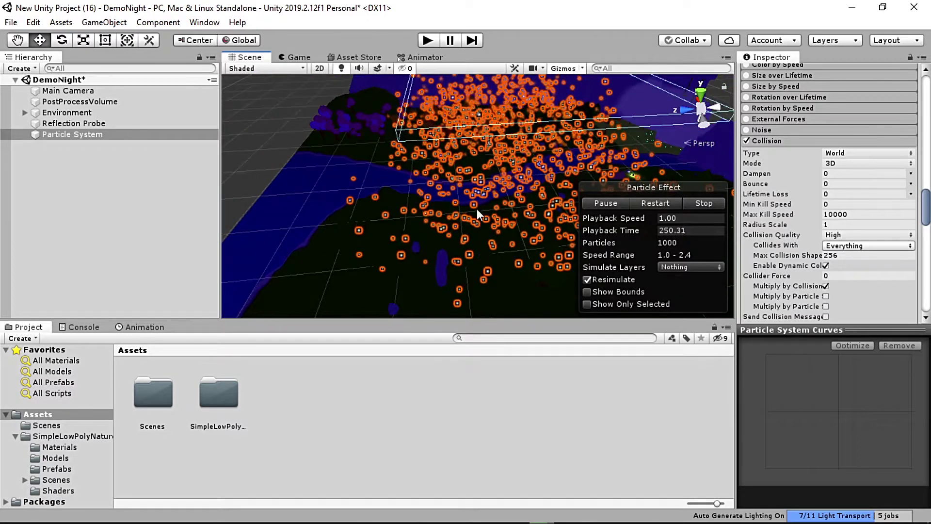
middle_drag(482, 205, 234, 247)
scroll(454, 285, up, 6)
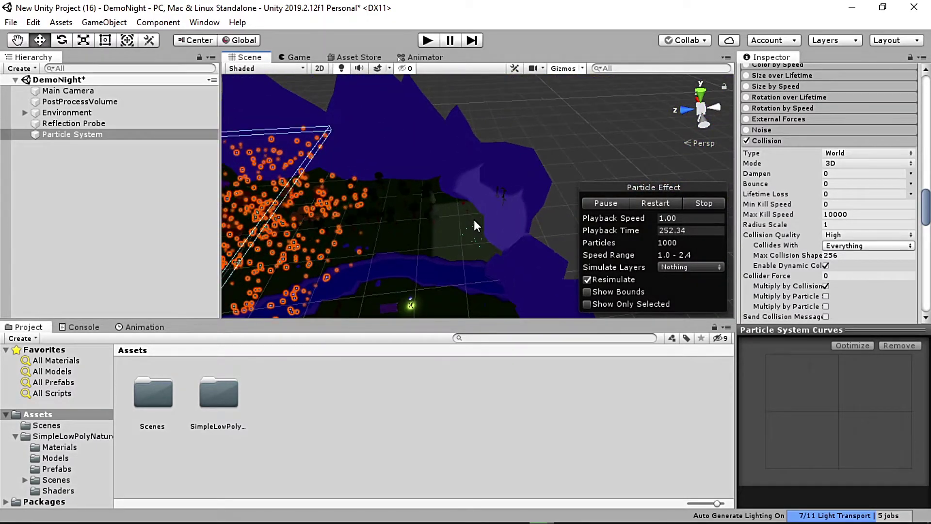
scroll(451, 279, down, 8)
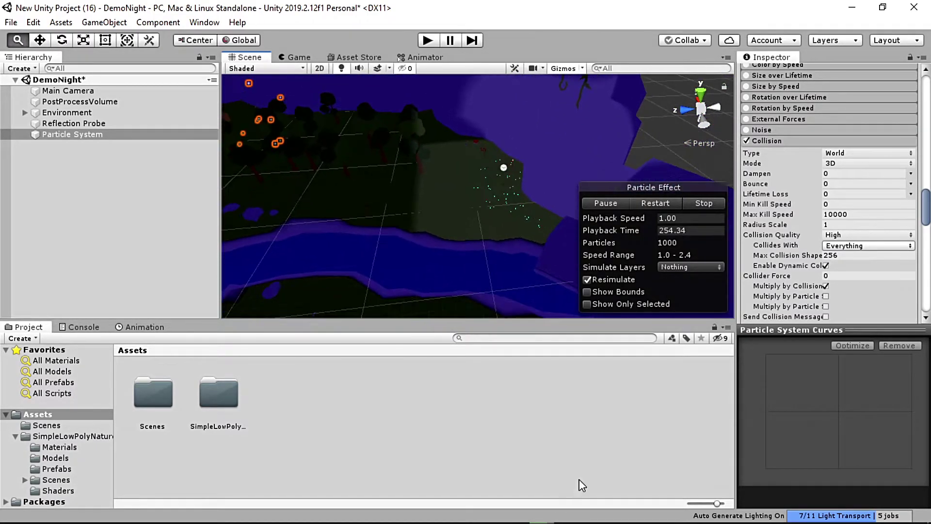
right_drag(442, 242, 515, 150)
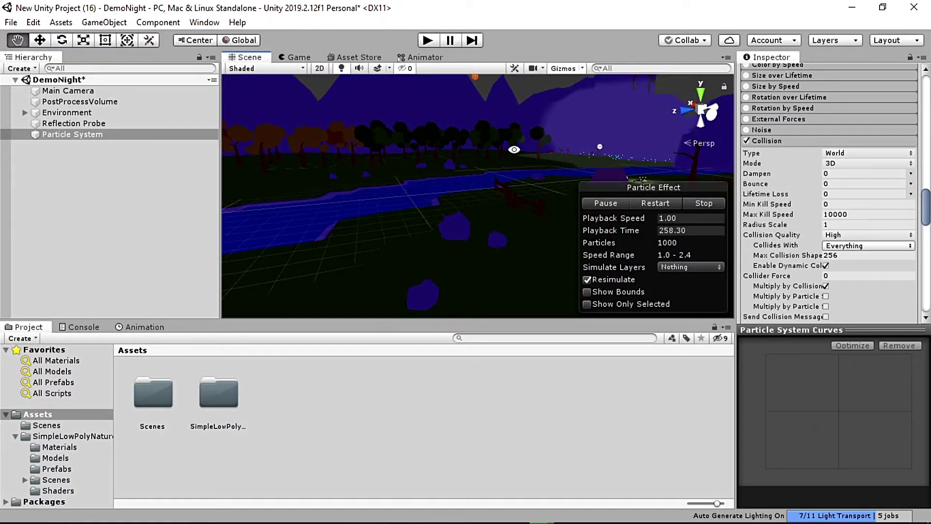
Try lowering the Particle System to a Y position of 6.64, then settle on 11.6
click(79, 133)
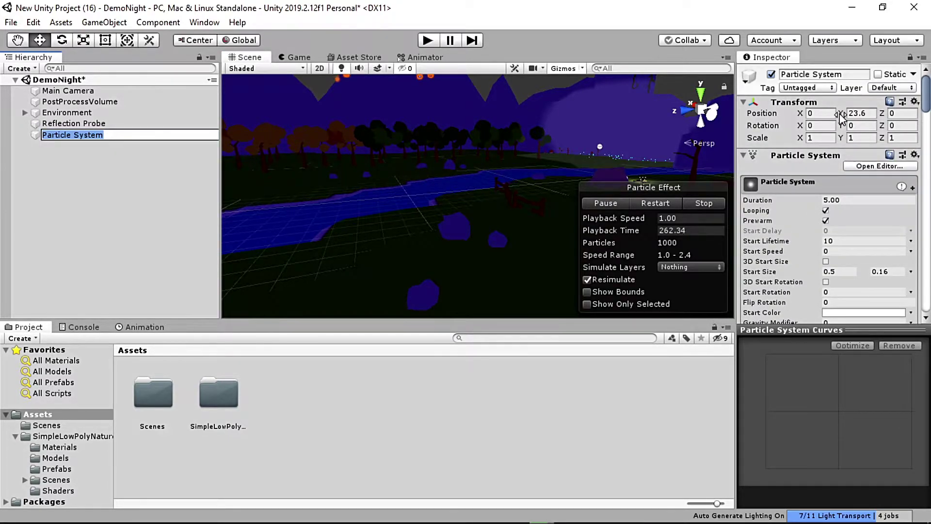
drag(841, 117, 831, 117)
drag(634, 119, 660, 154)
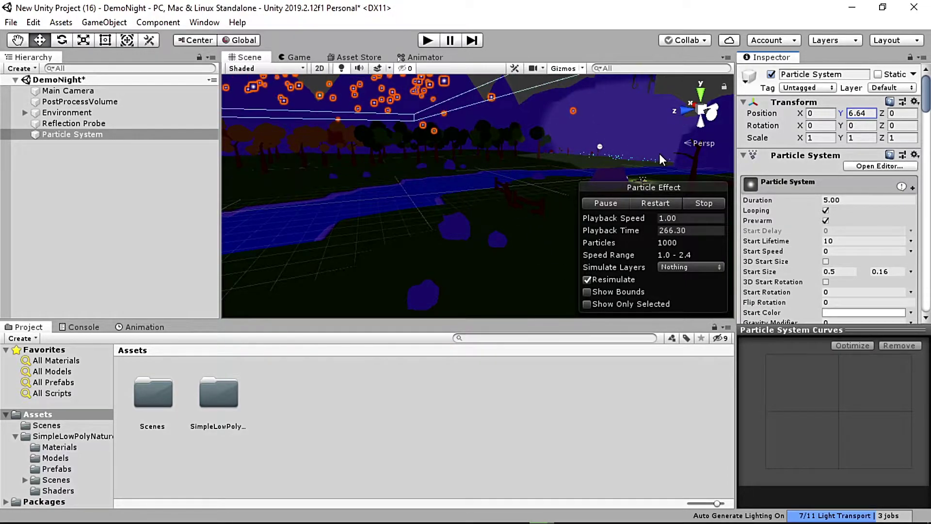
key(alt)
alt+drag(424, 194, 450, 208)
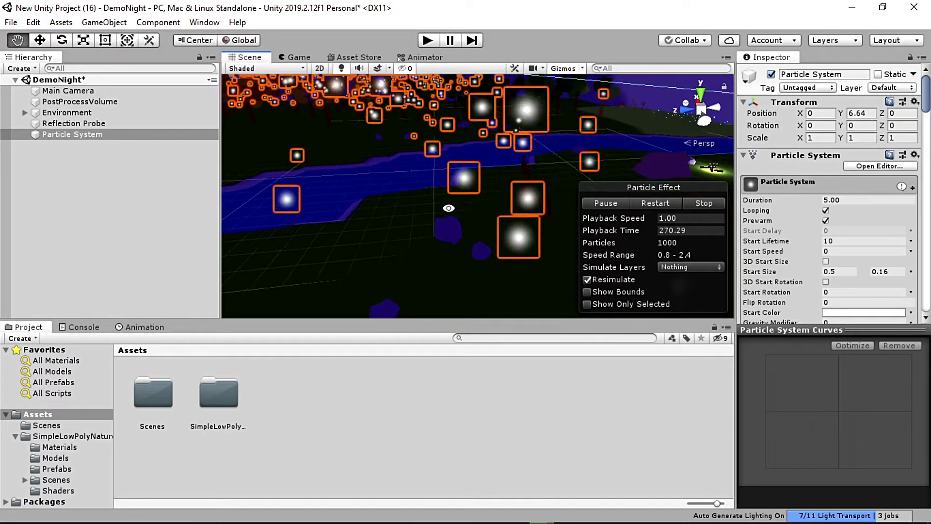
scroll(426, 211, down, 5)
scroll(485, 224, down, 5)
alt+right_drag(446, 248, 442, 231)
alt+drag(442, 230, 441, 256)
click(860, 113)
text(11.6)
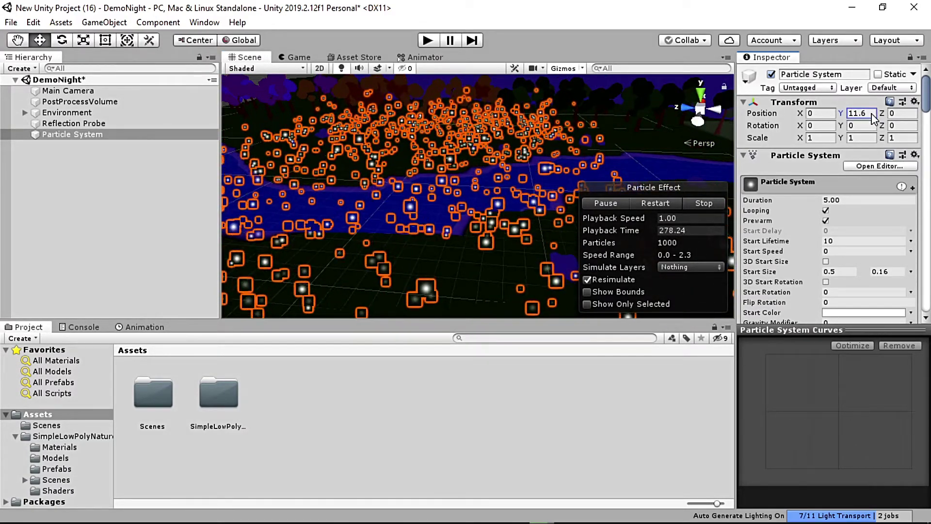
Align the Main Camera with the current scene view and preview the particles in play mode
click(118, 91)
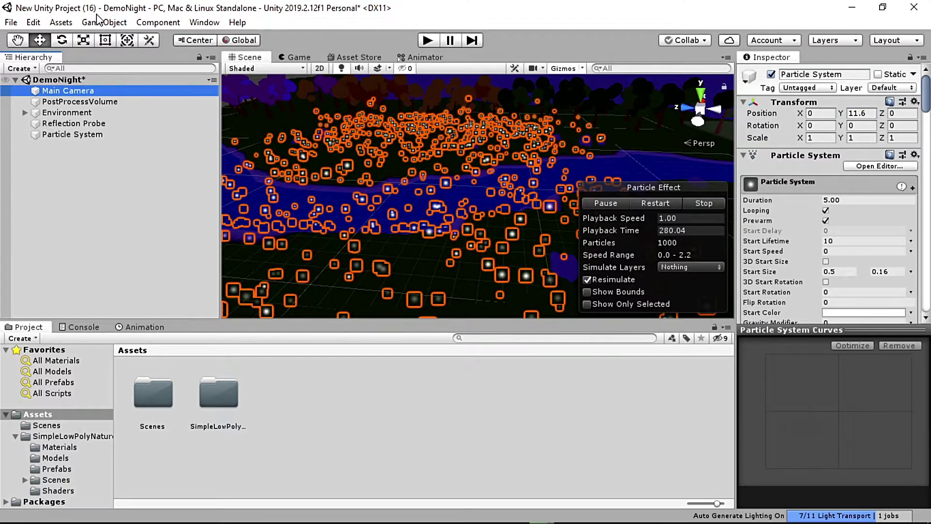
click(98, 22)
click(145, 293)
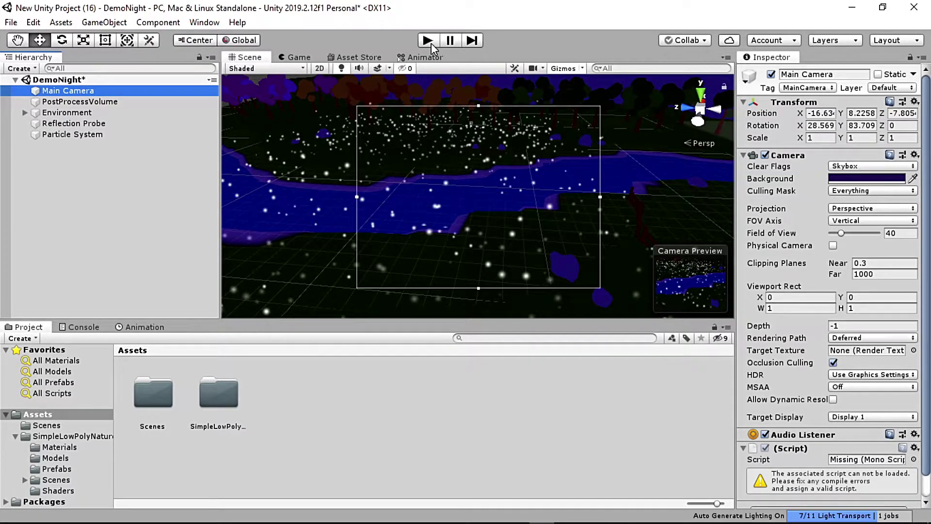
click(427, 41)
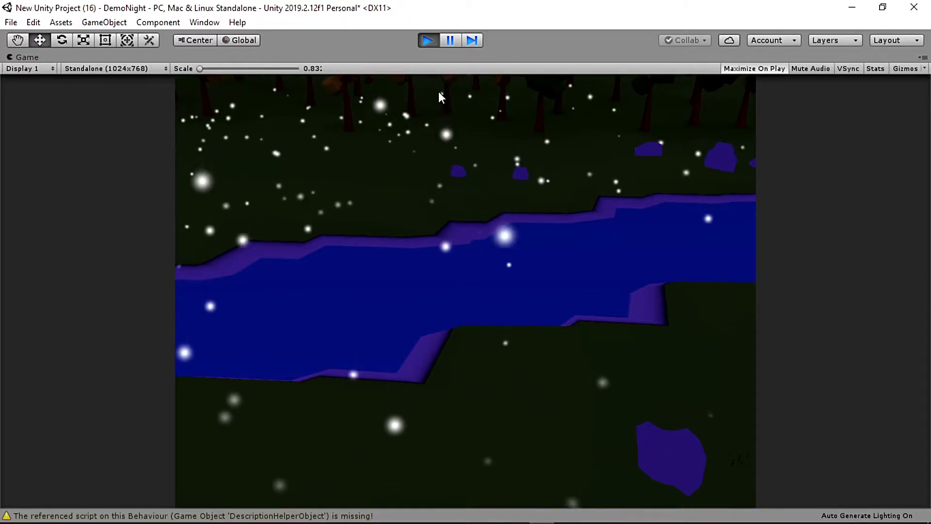
click(435, 40)
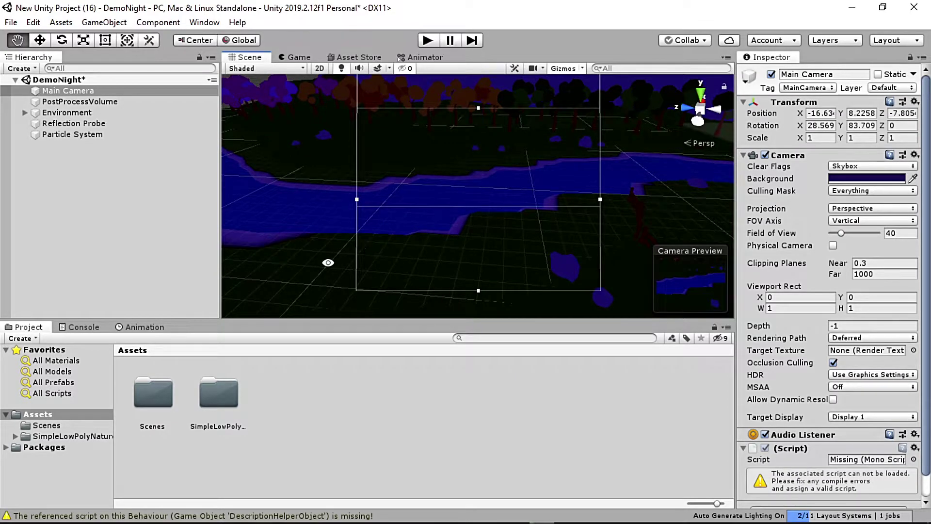
Reframe the scene view to take in the river, tree line and mountains, align the Main Camera with it, and preview the particles in play mode
alt+drag(328, 262, 356, 228)
alt+right_drag(357, 228, 453, 153)
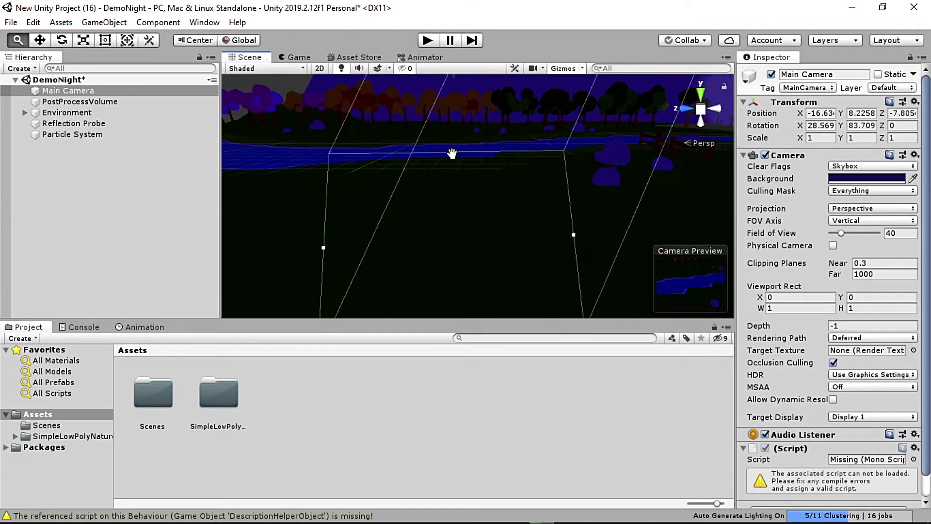
alt+drag(461, 220, 457, 189)
alt+drag(468, 223, 476, 202)
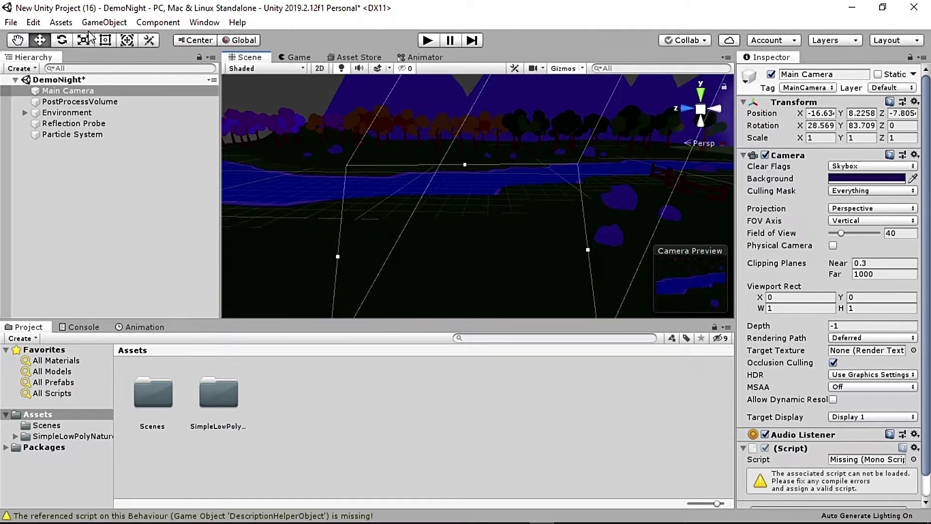
click(104, 22)
mouse_move(60, 22)
mouse_move(104, 22)
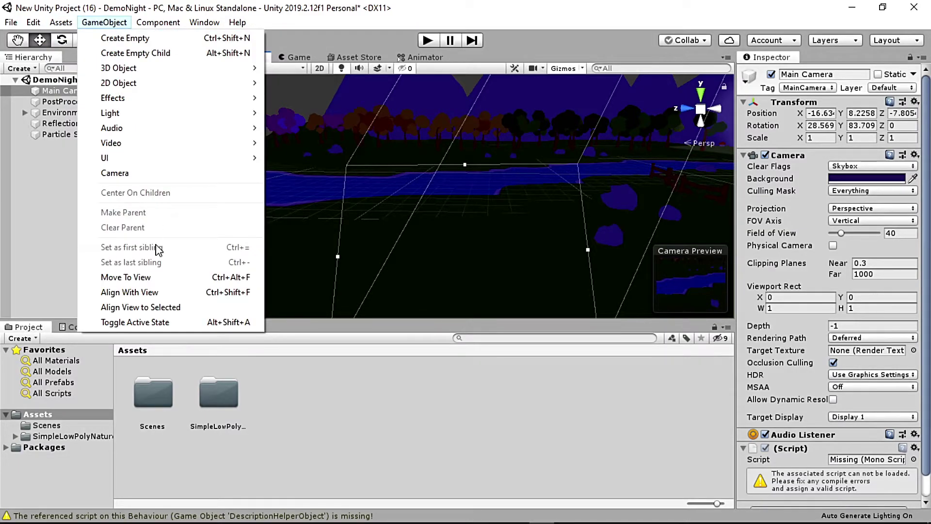
click(129, 292)
click(427, 41)
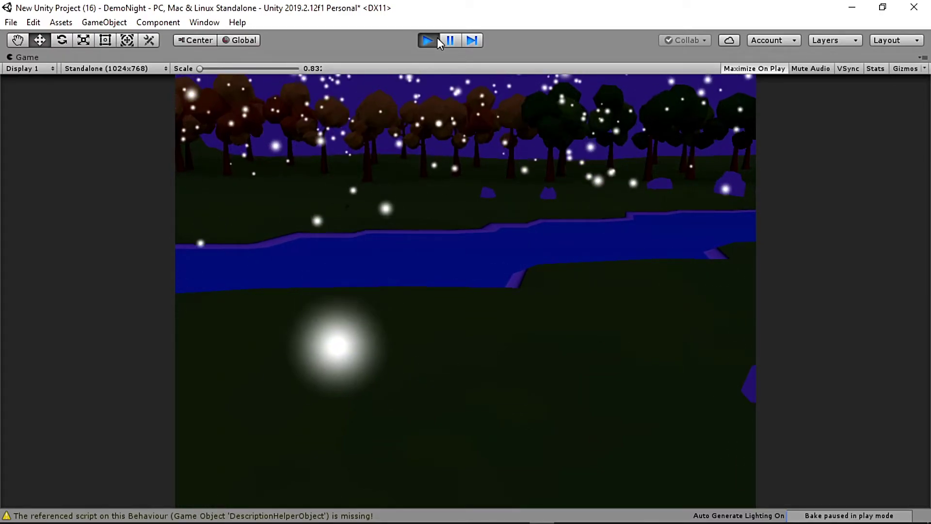
click(436, 41)
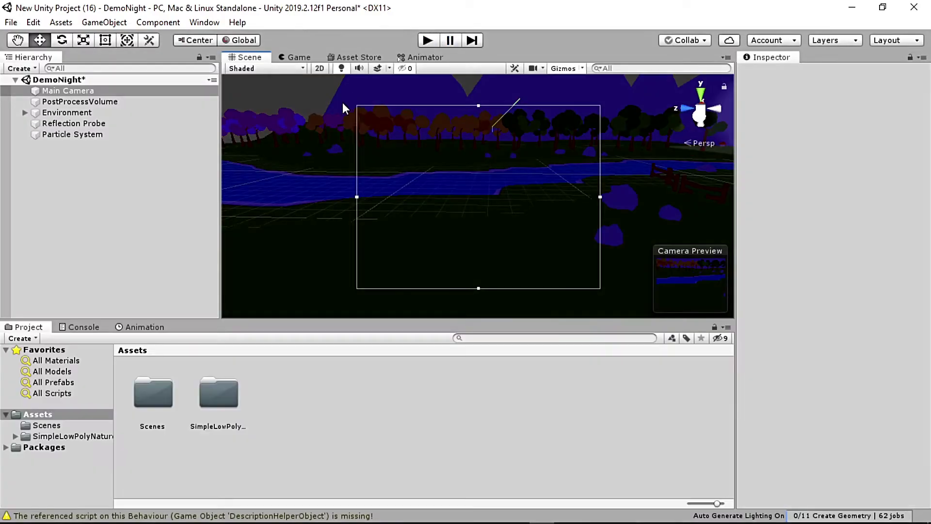
Set the Particle System's emission Rate over Time to 100
click(73, 123)
click(72, 135)
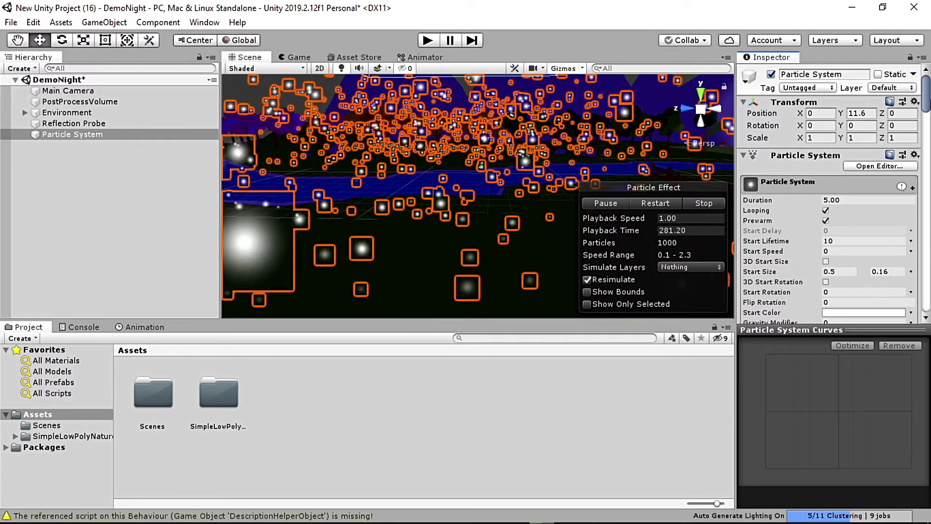
drag(927, 94, 928, 144)
click(843, 176)
double_click(831, 176)
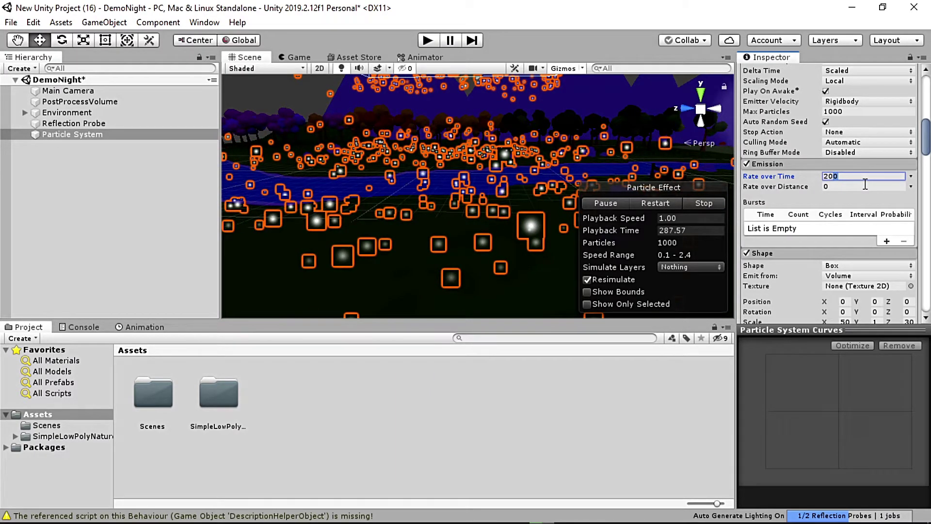
key(BackSpace)
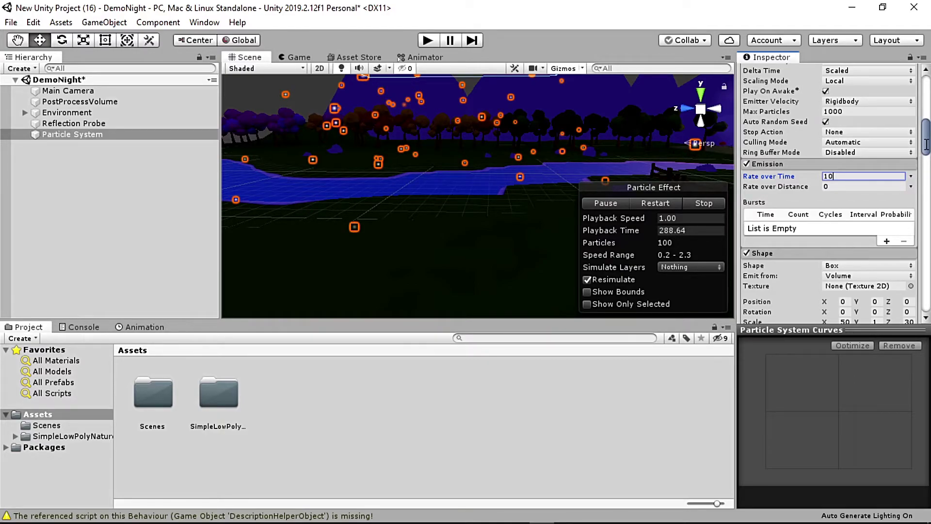
Try a Start Lifetime of 5 for the Particle System, then settle on 7
scroll(918, 168, up, 10)
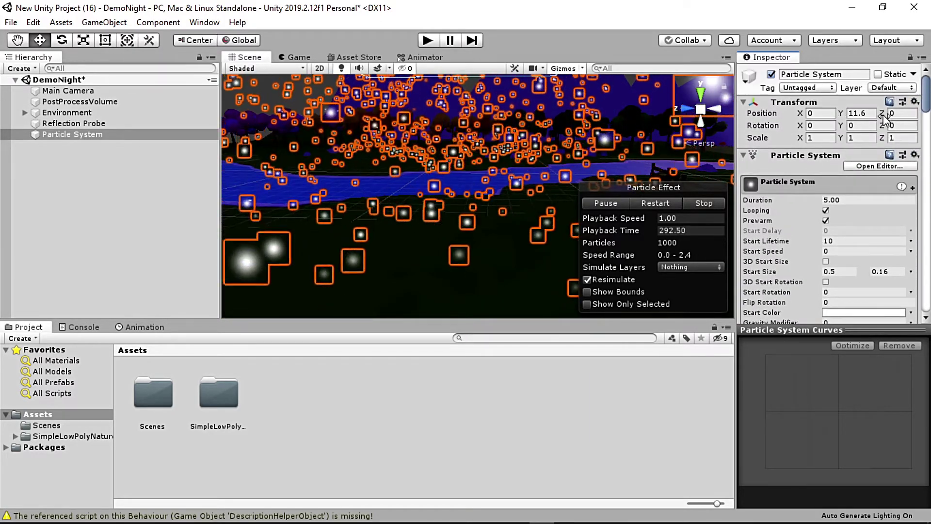
drag(927, 98, 926, 124)
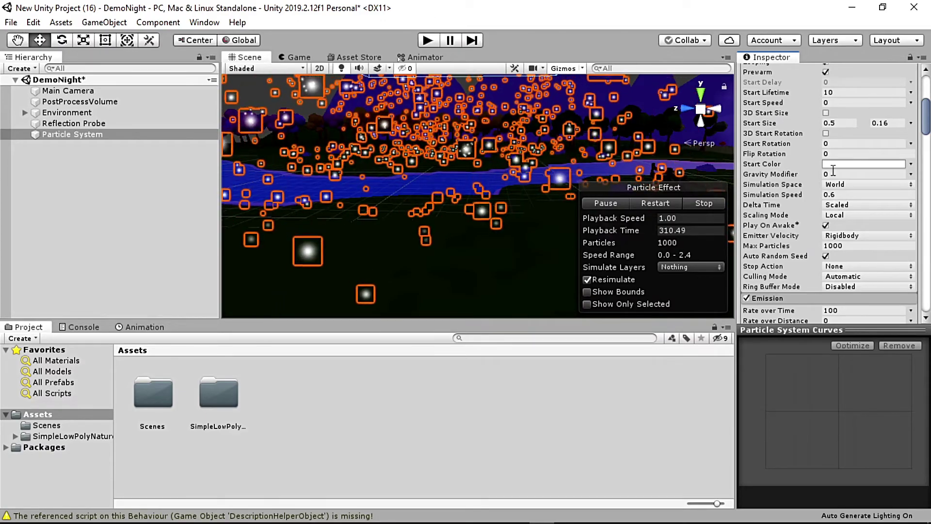
click(846, 94)
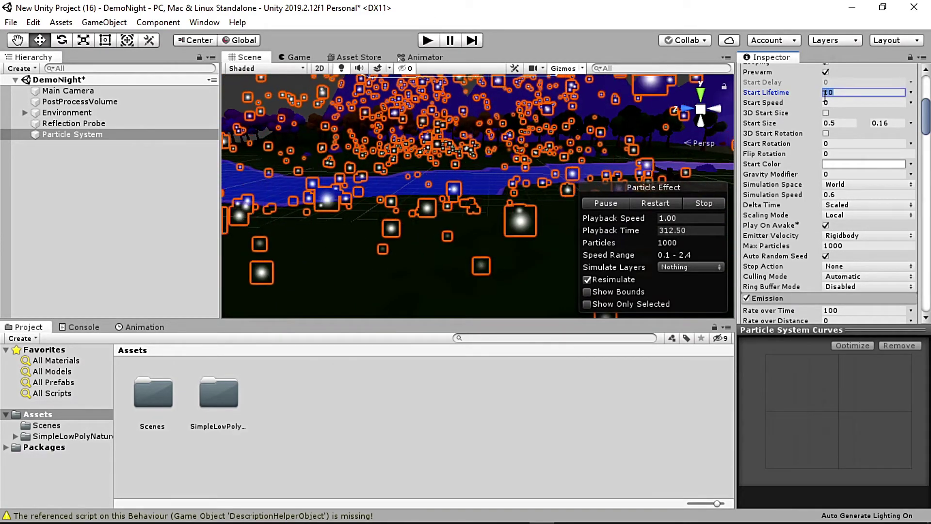
text(5)
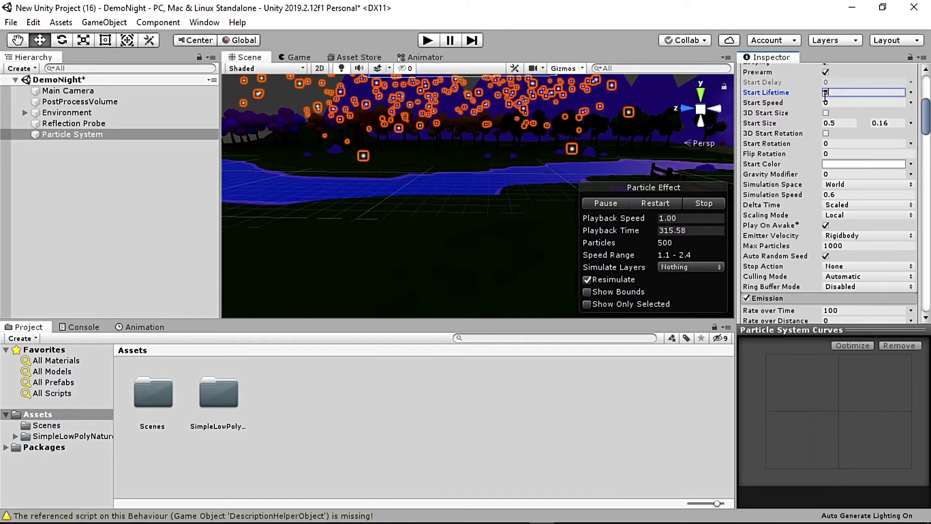
key(BackSpace)
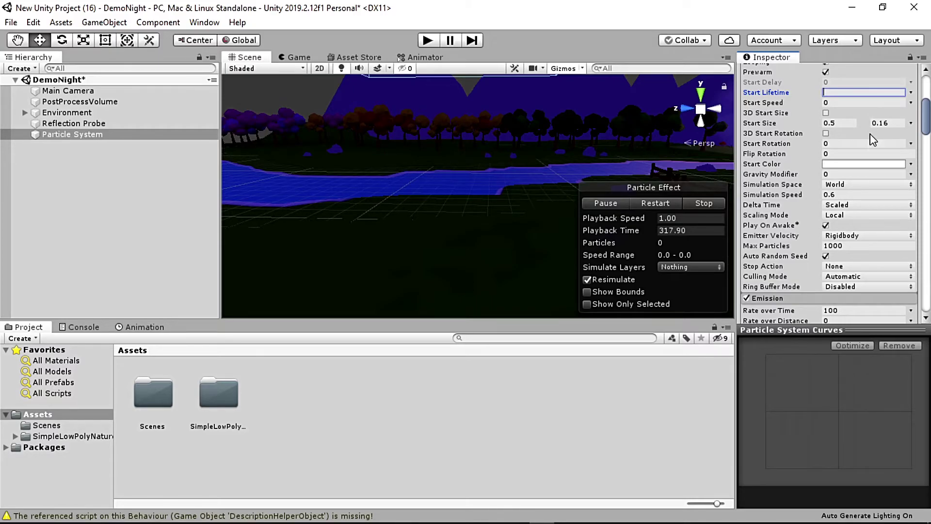
text(7)
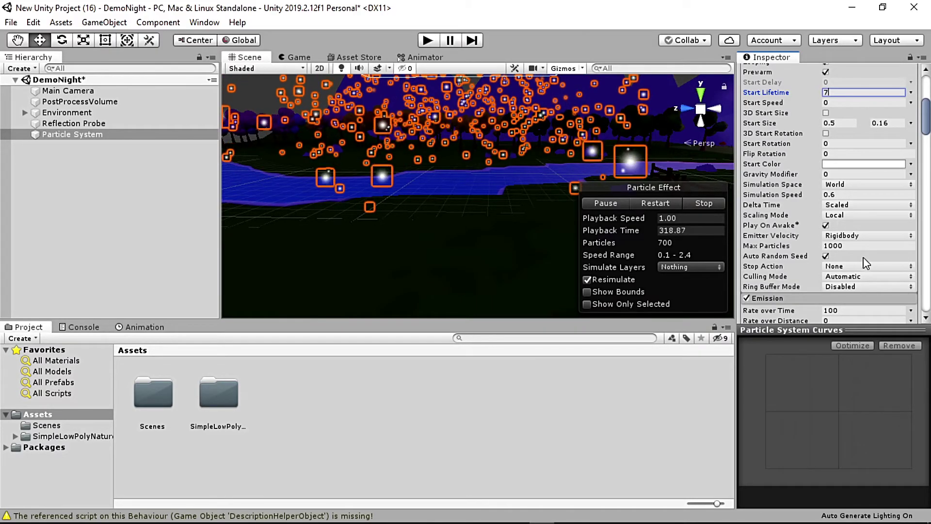
Limit the Particle System's Max Particles to 600 and start play mode to preview the effect
click(847, 246)
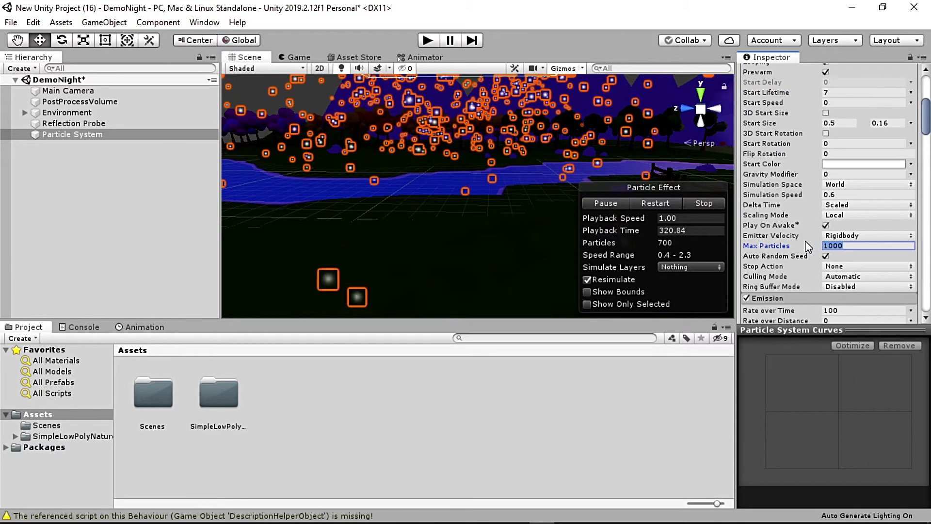
text(60)
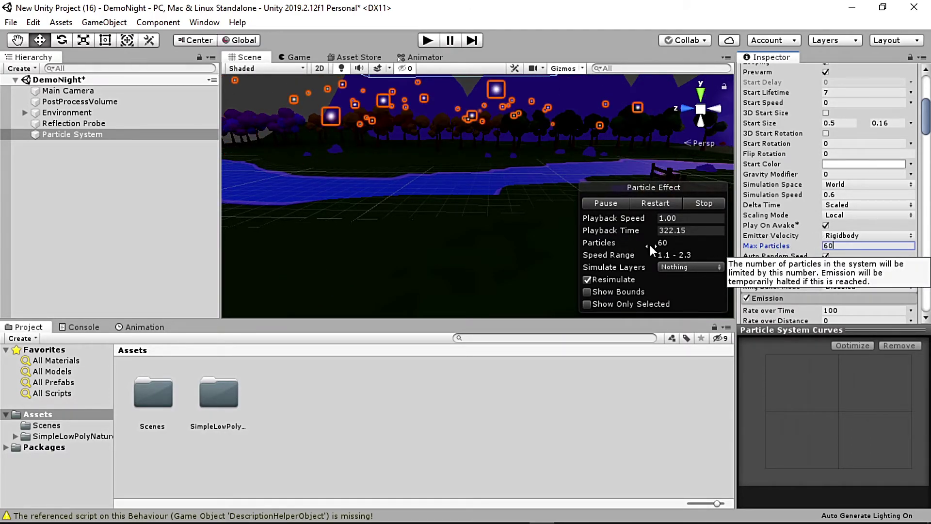
text(0)
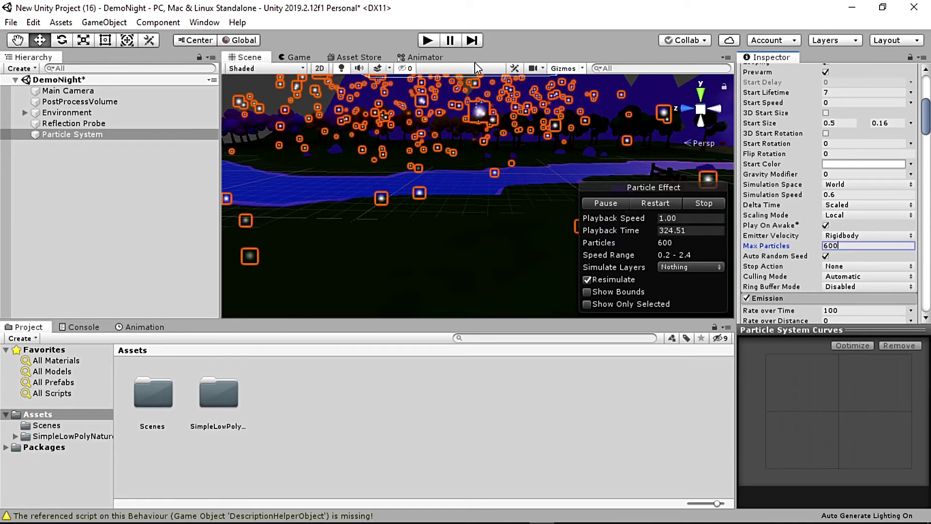
click(426, 41)
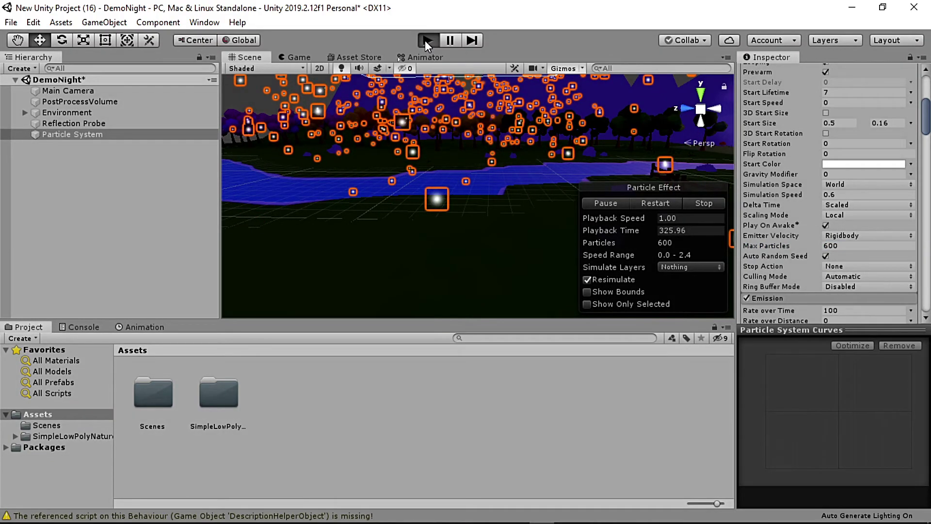